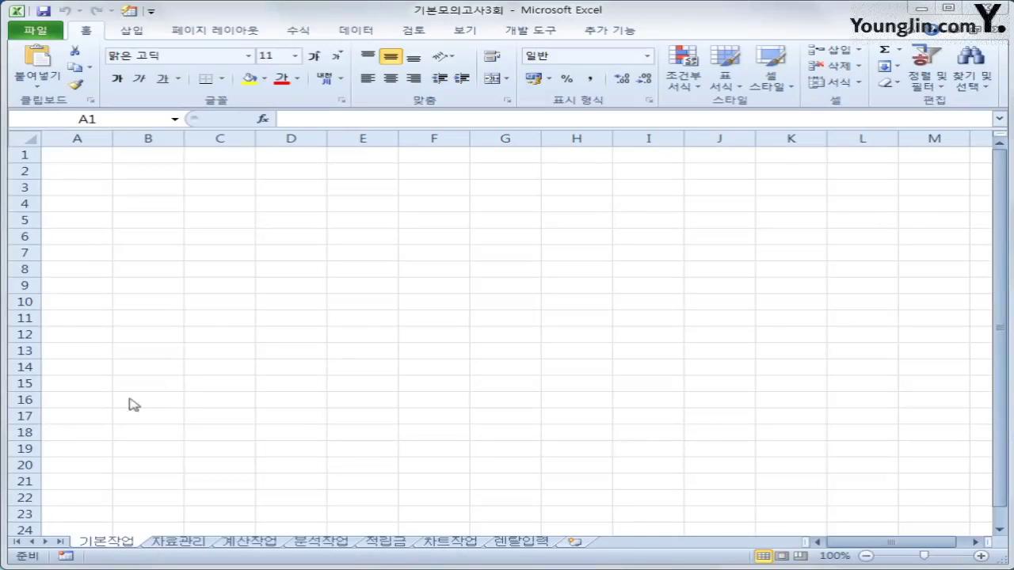
# Starting from cell A1, begin a Microsoft Query import from an MS Access Database source and choose the 화장품.accdb file
pyautogui.click(70, 158)
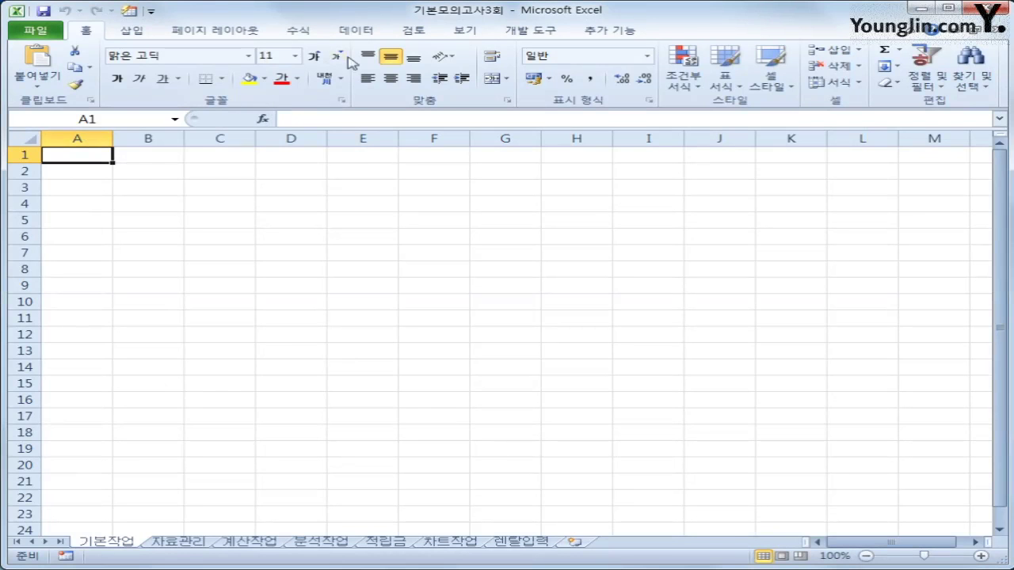
pyautogui.click(356, 34)
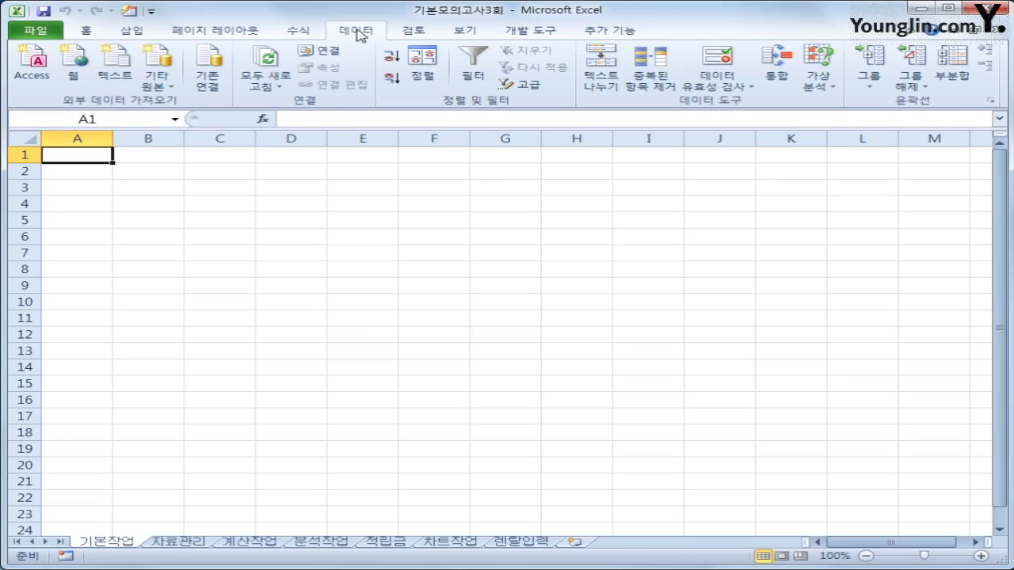
pyautogui.click(161, 84)
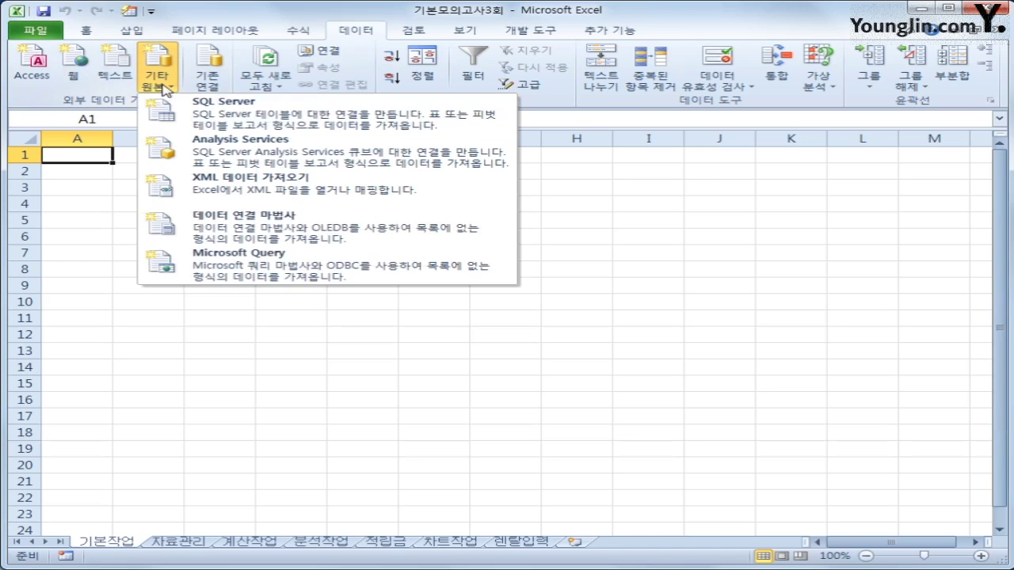
pyautogui.click(279, 271)
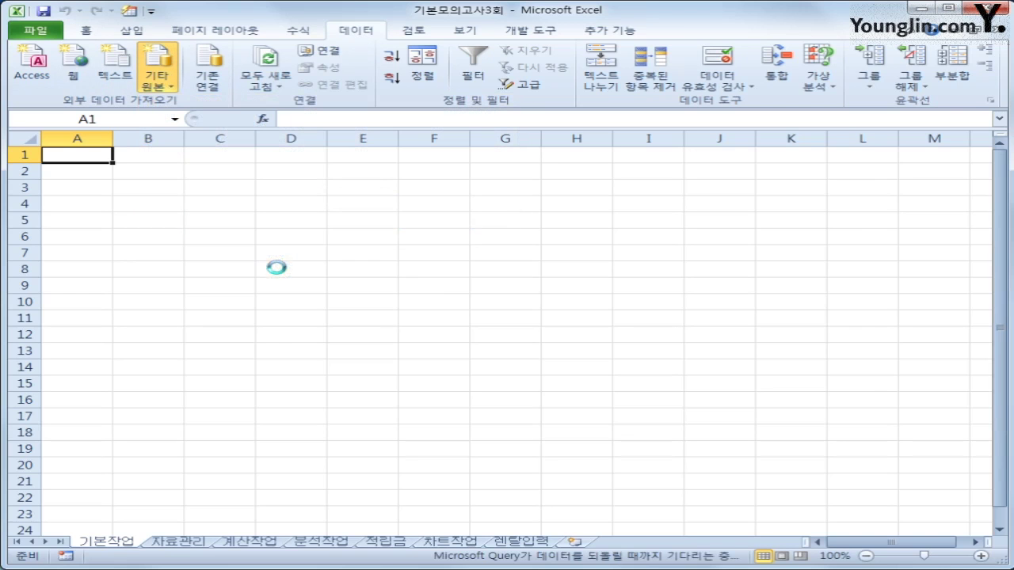
pyautogui.click(452, 314)
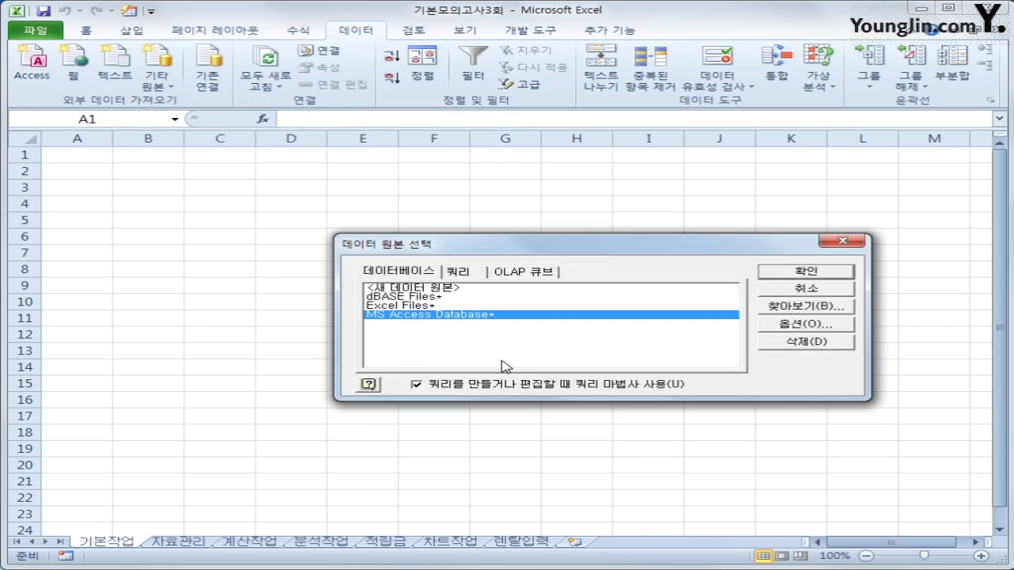
pyautogui.click(802, 272)
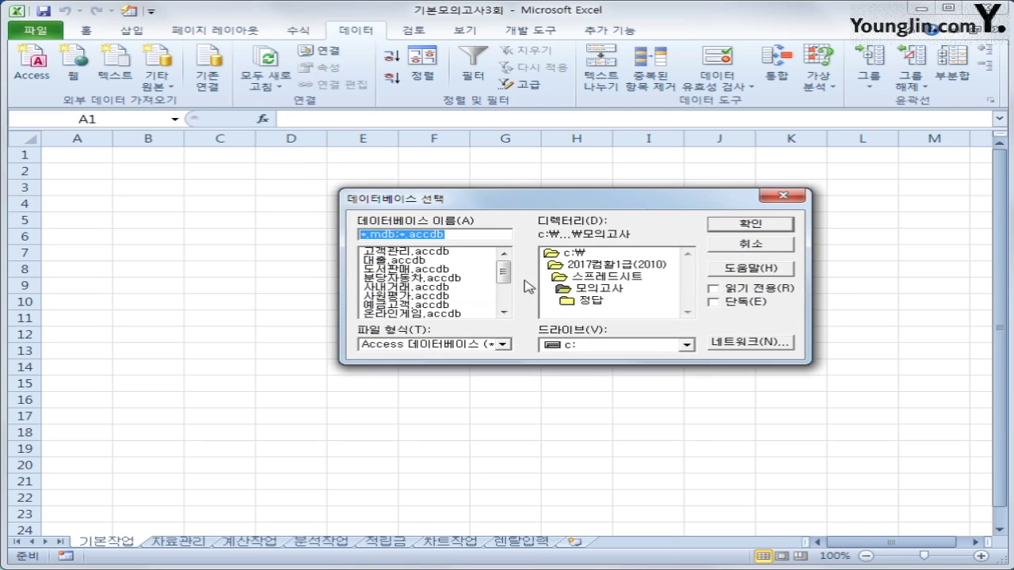
pyautogui.scroll(-3, 412, 293)
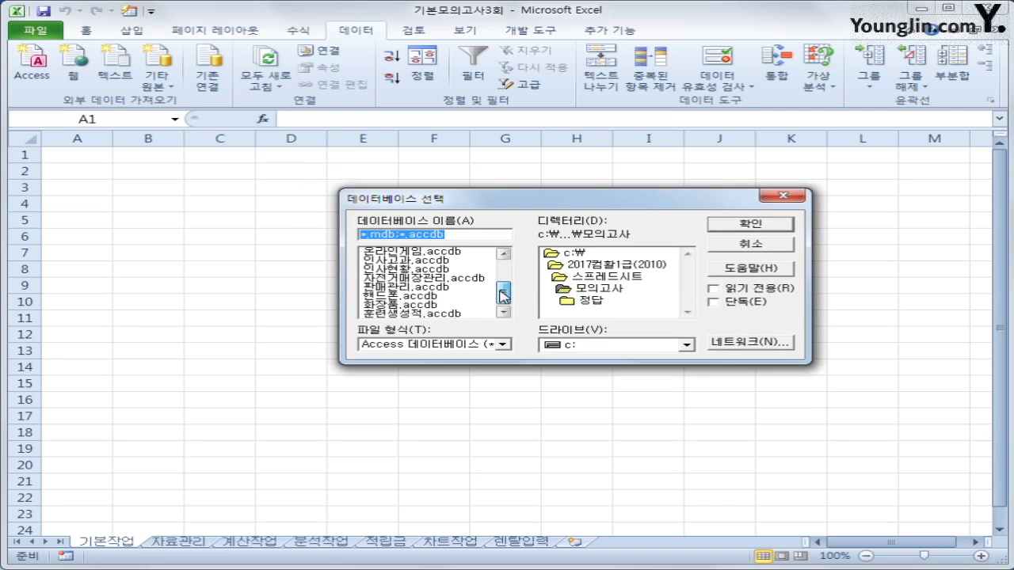
pyautogui.click(403, 305)
pyautogui.click(761, 232)
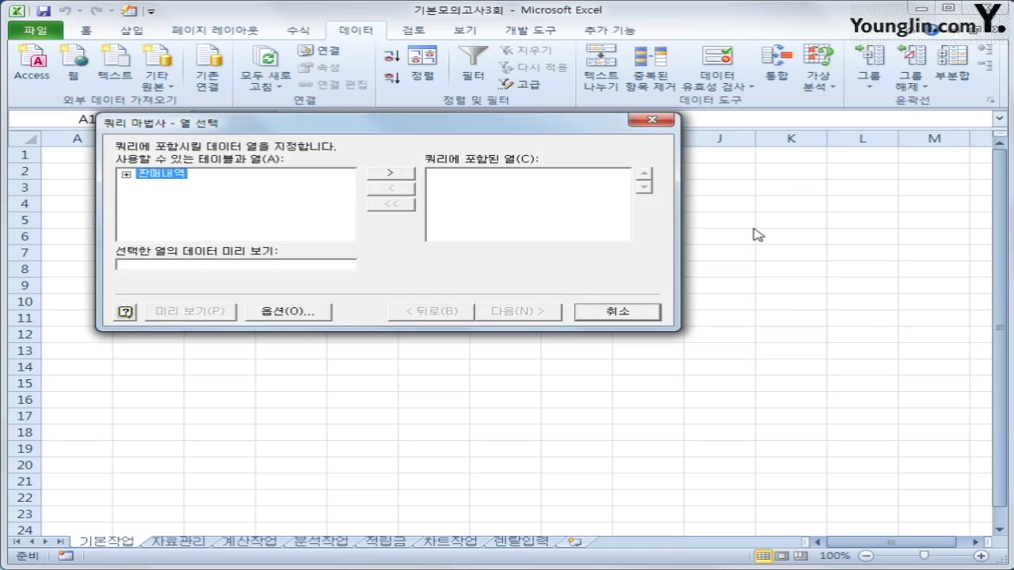
# Include the 주문일자, 거래구분, 물품명, 판매수량, 금액 and 포인트 columns of the 판매내역 table in the query
pyautogui.moveTo(173, 130); pyautogui.dragTo(292, 179)
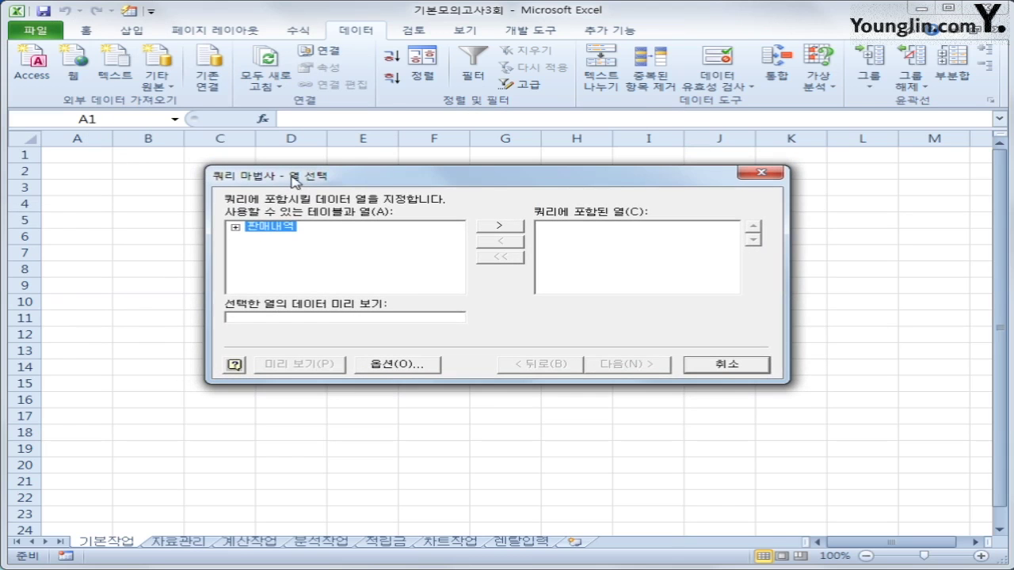
pyautogui.doubleClick(272, 229)
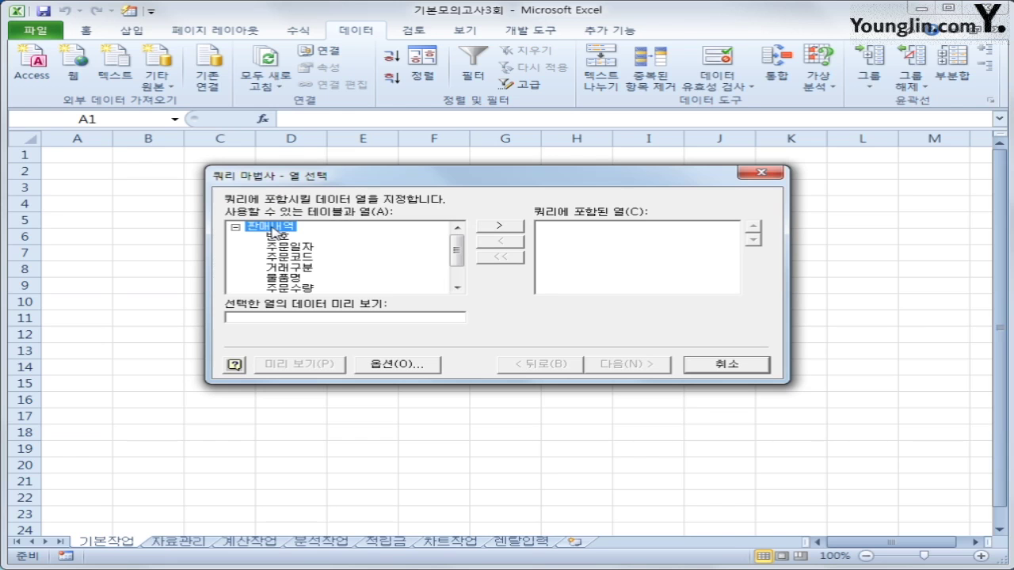
pyautogui.doubleClick(288, 248)
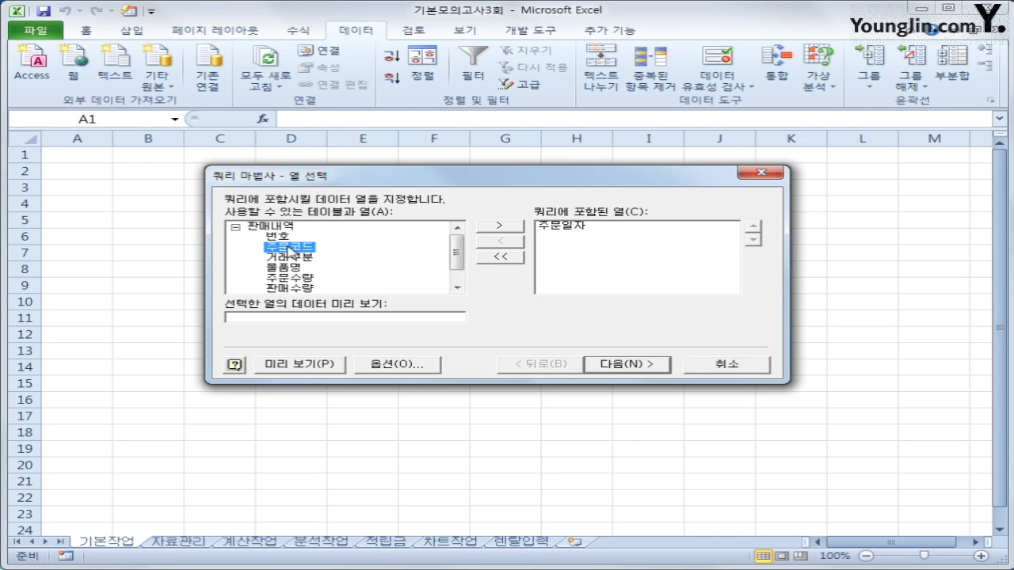
pyautogui.doubleClick(292, 257)
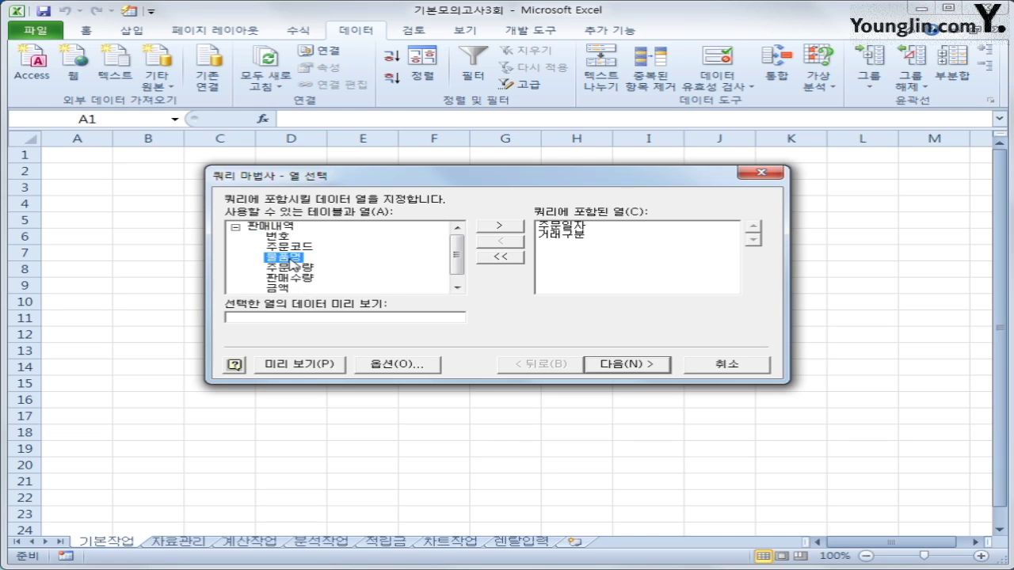
pyautogui.doubleClick(290, 258)
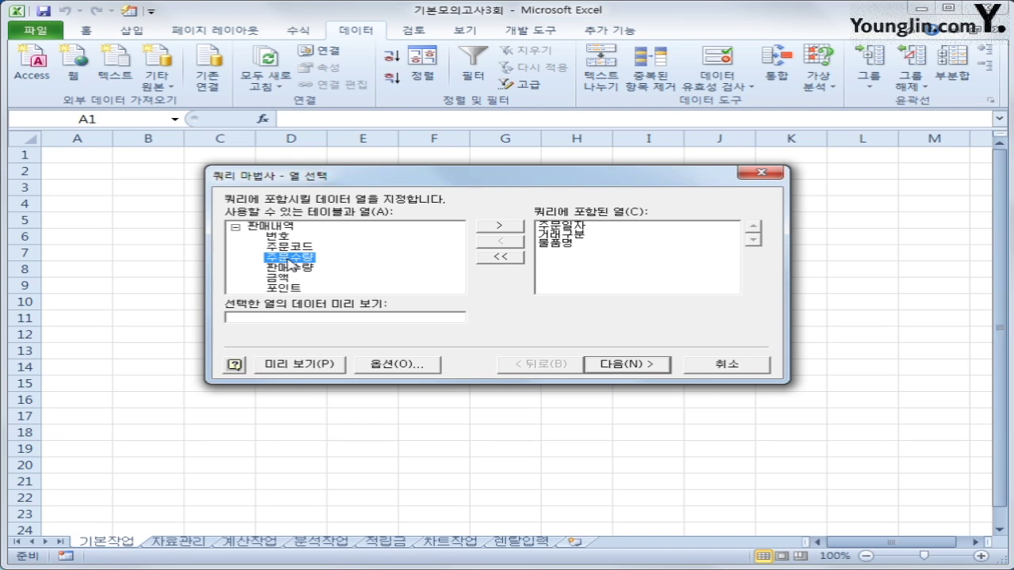
pyautogui.doubleClick(292, 268)
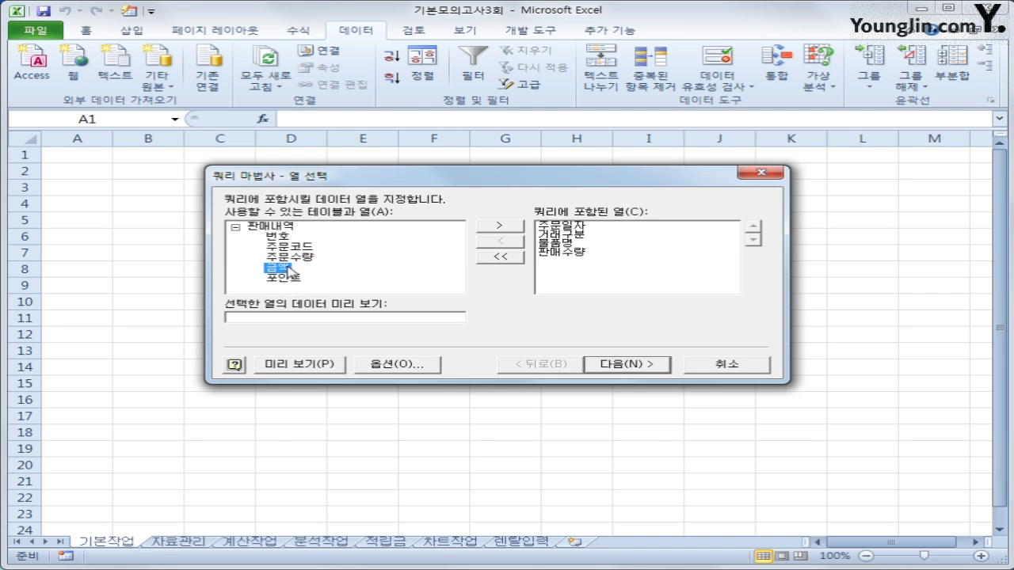
pyautogui.doubleClick(289, 270)
pyautogui.doubleClick(285, 269)
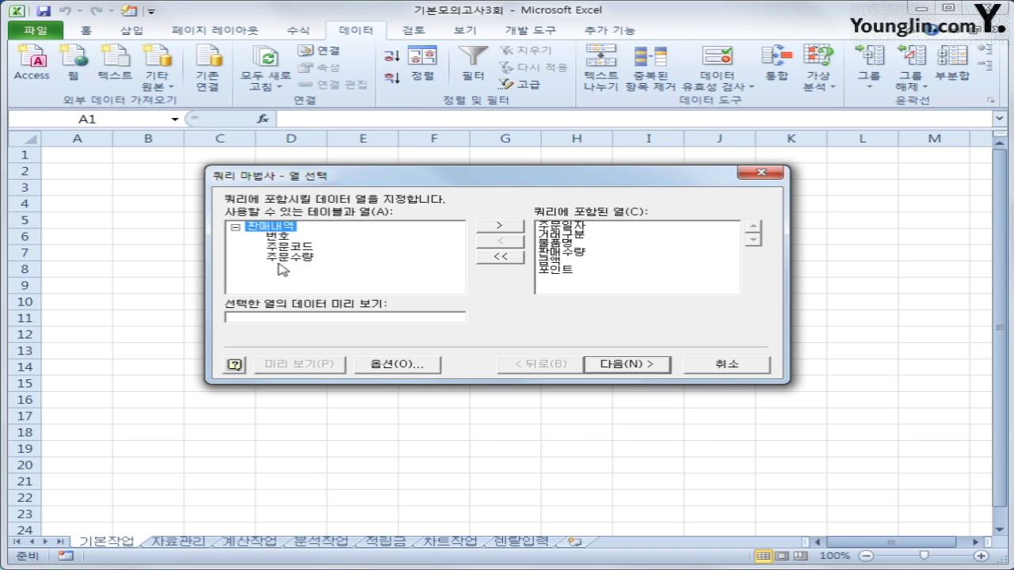
pyautogui.click(648, 366)
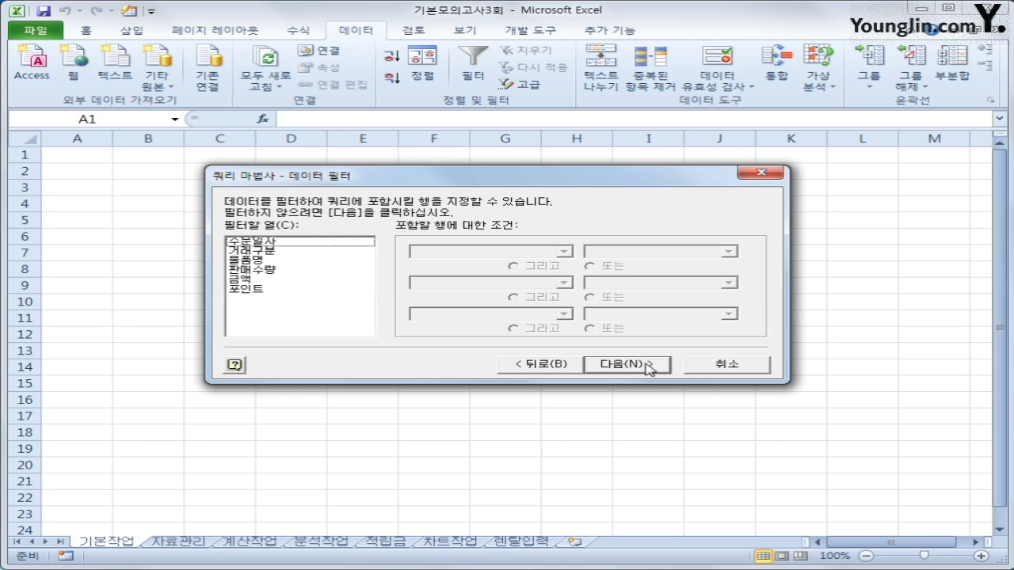
# Filter the query rows so that 판매수량 is greater than 0
pyautogui.click(287, 271)
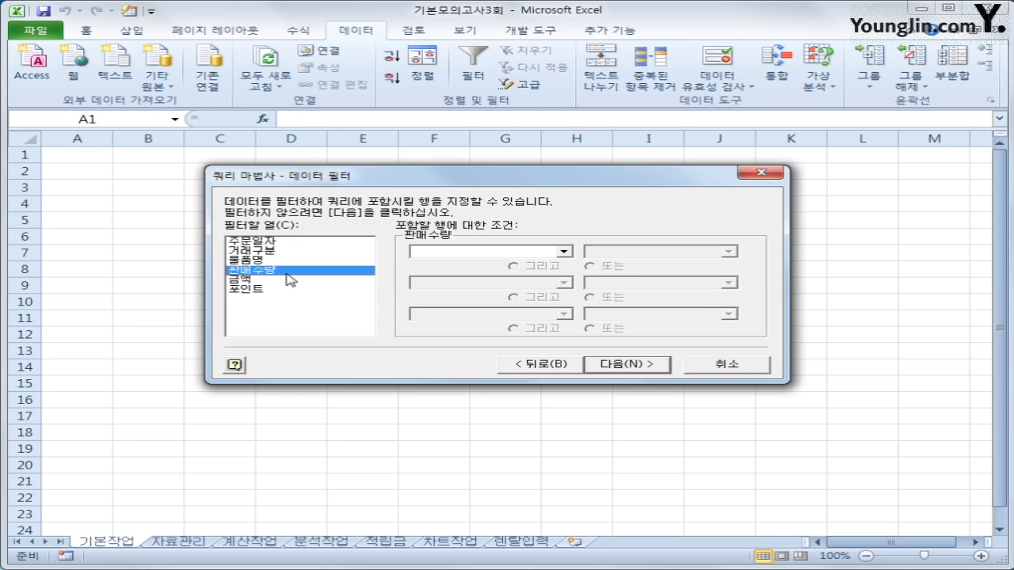
pyautogui.click(450, 253)
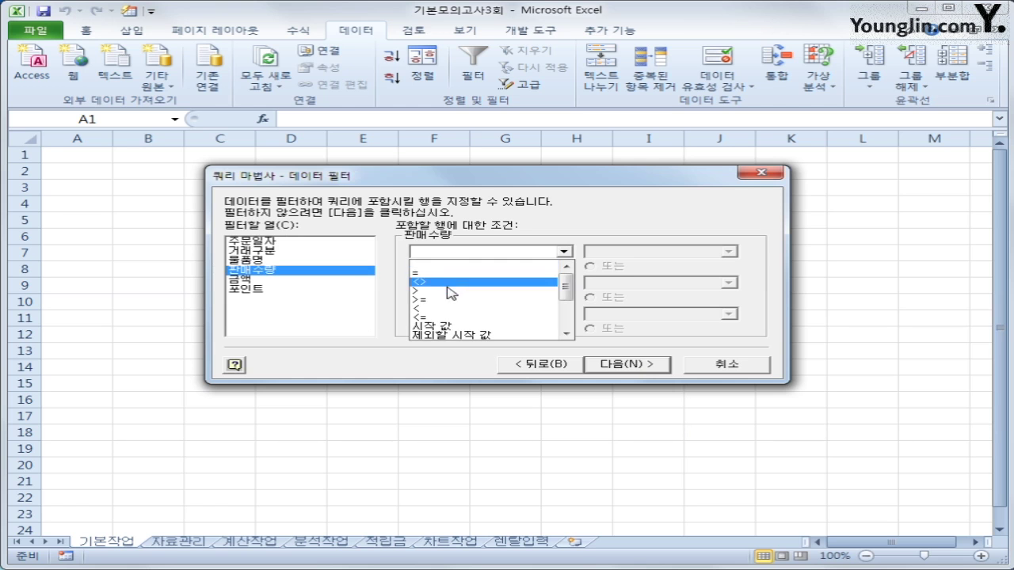
pyautogui.click(447, 292)
pyautogui.write('0')
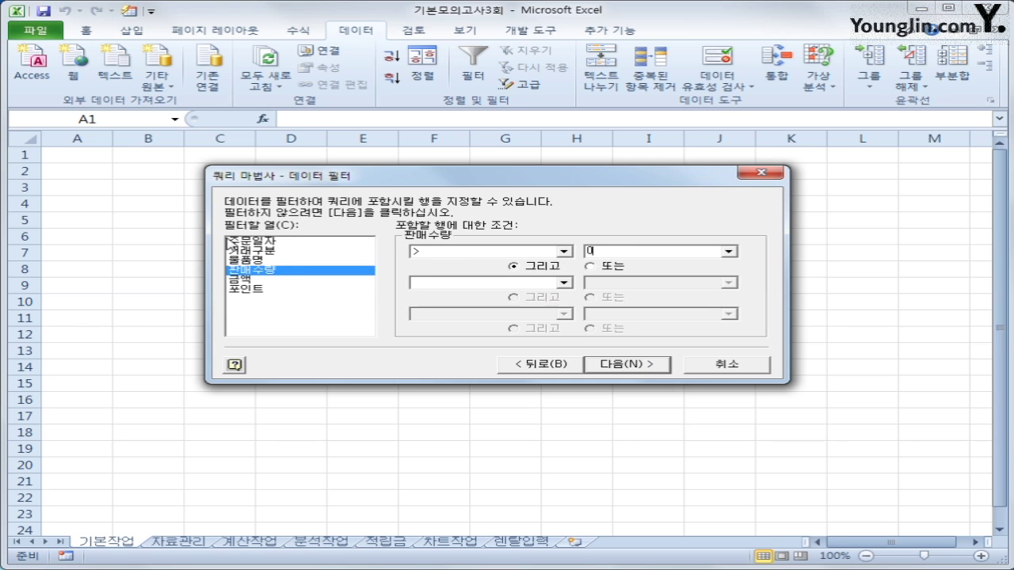
# Filter 거래구분 to rows equal to 현금 or equal to 카드, and accept the filter conditions
pyautogui.click(248, 252)
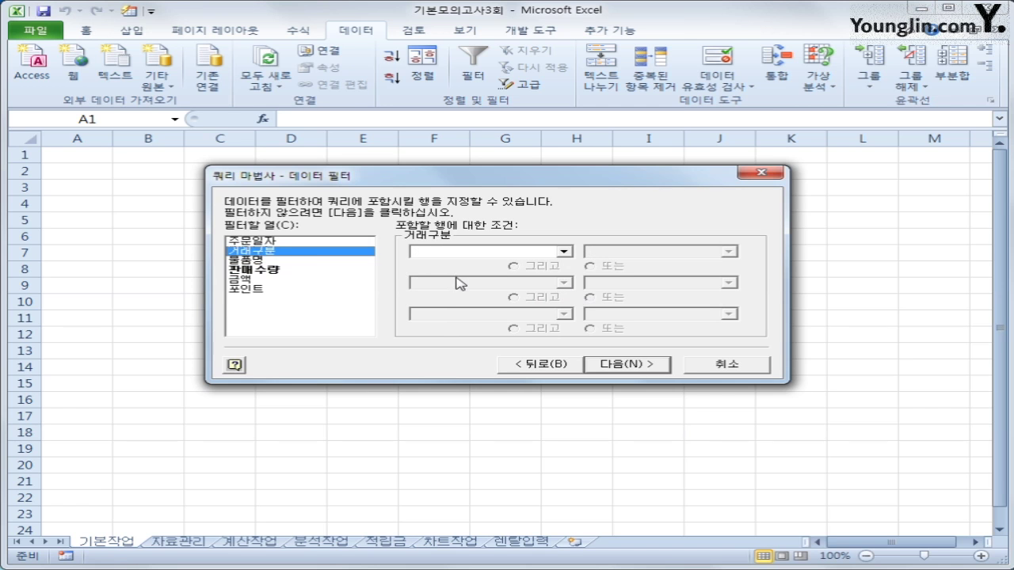
pyautogui.click(485, 251)
pyautogui.click(482, 274)
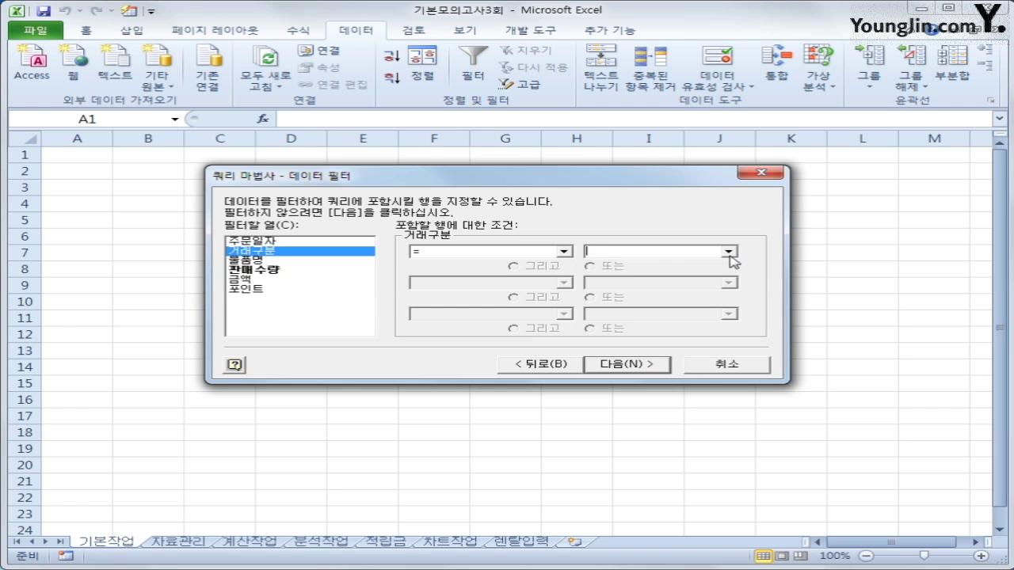
pyautogui.click(728, 252)
pyautogui.click(634, 290)
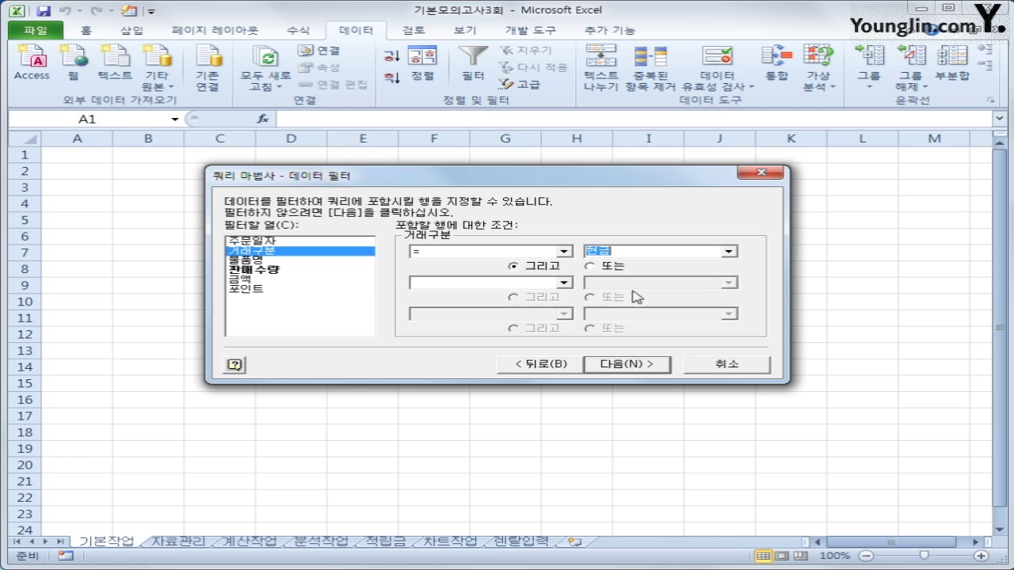
pyautogui.click(589, 267)
pyautogui.click(554, 283)
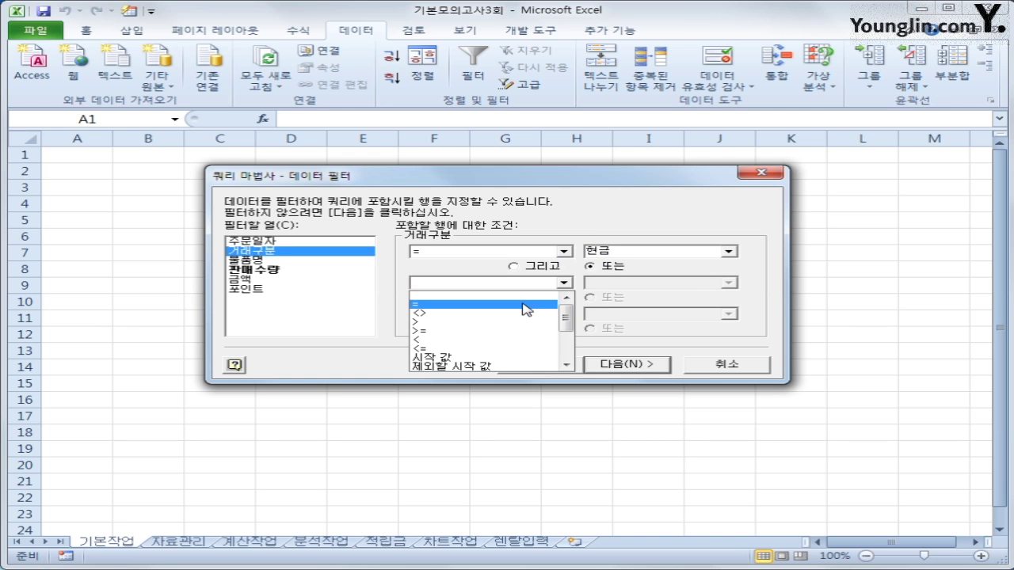
pyautogui.click(523, 305)
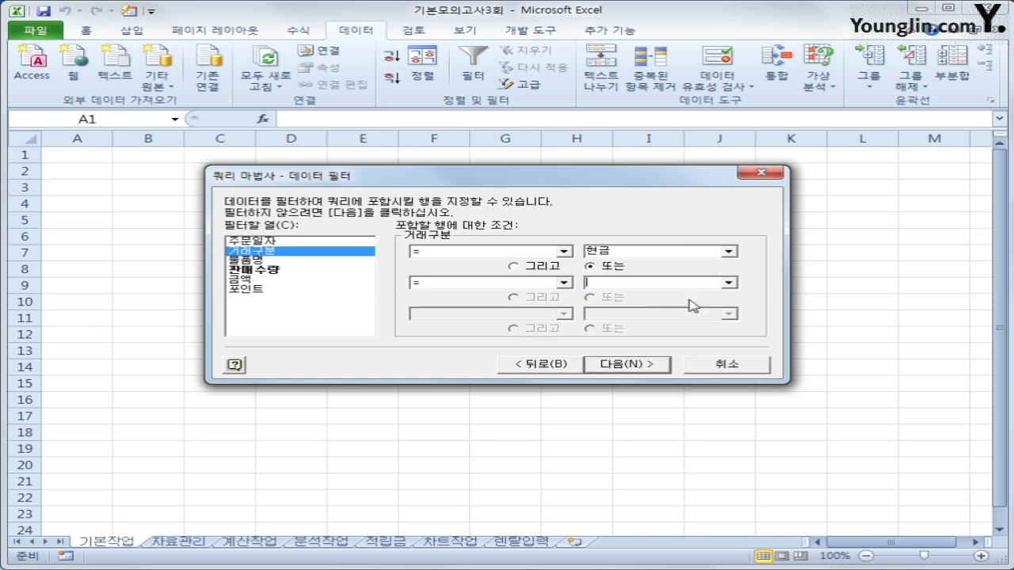
pyautogui.click(728, 283)
pyautogui.click(712, 293)
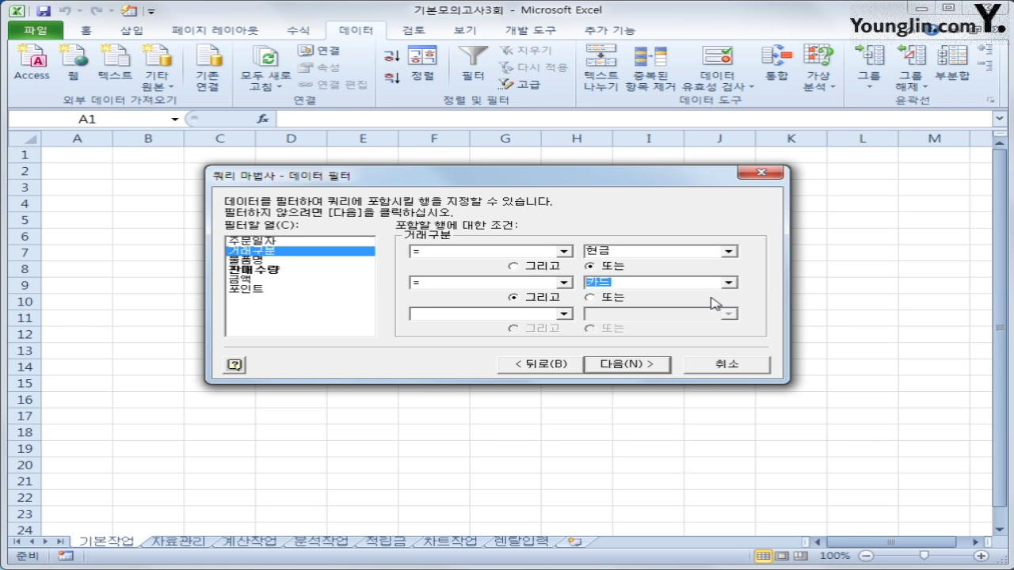
pyautogui.click(669, 370)
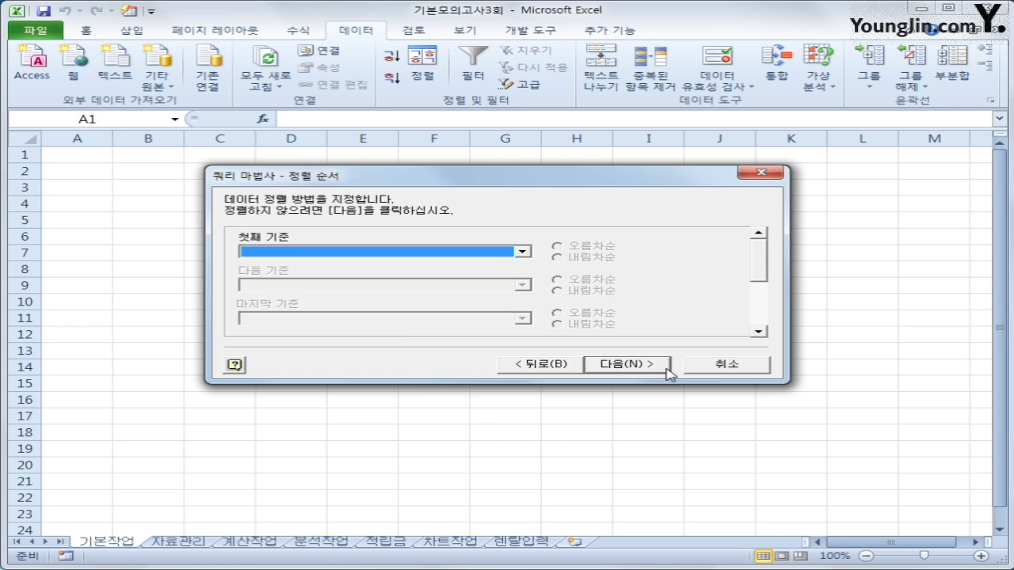
# Sort the query by 거래구분 in descending order first, and by 물품명 in descending order second
pyautogui.click(505, 254)
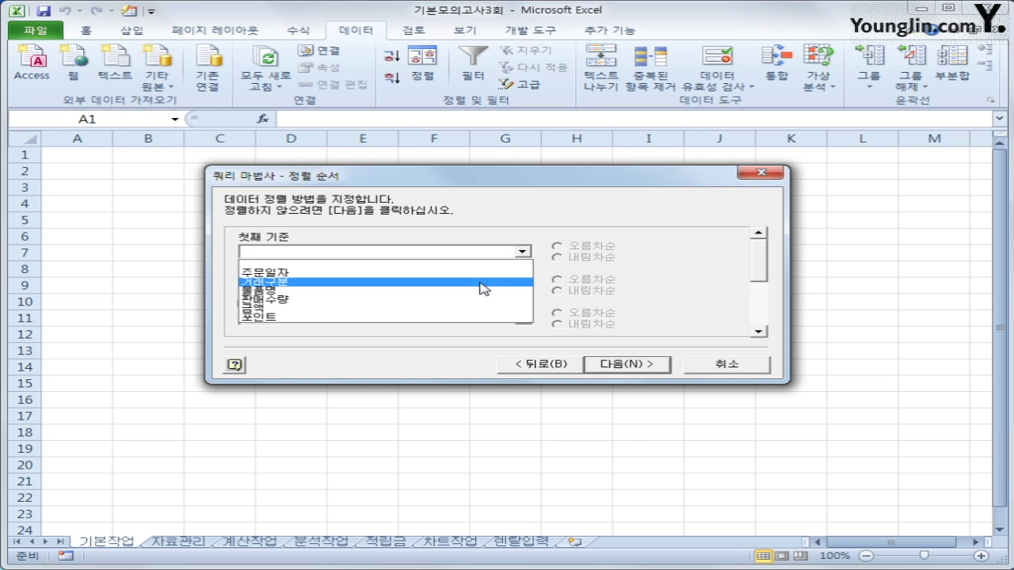
pyautogui.click(479, 283)
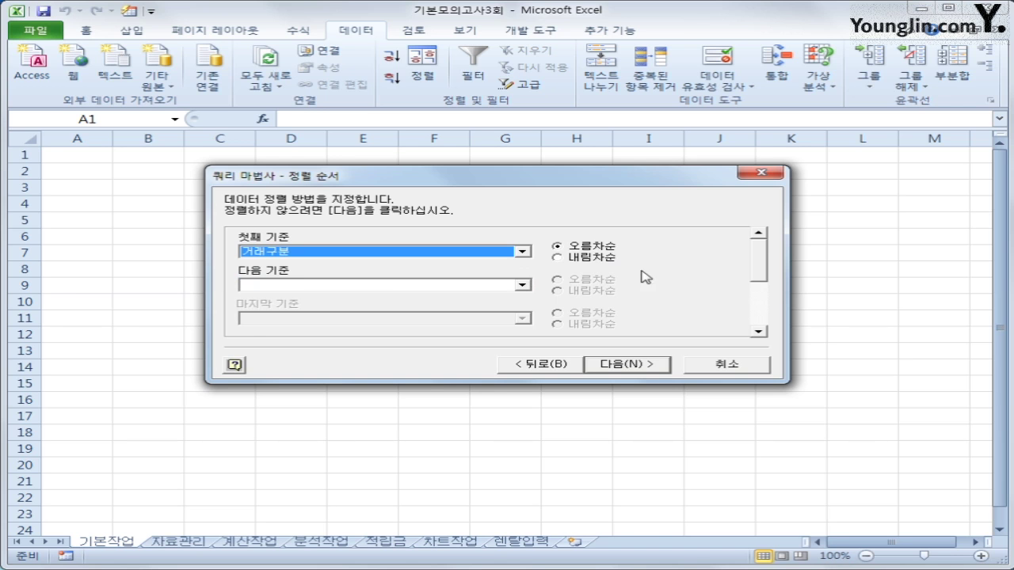
pyautogui.click(565, 260)
pyautogui.click(522, 286)
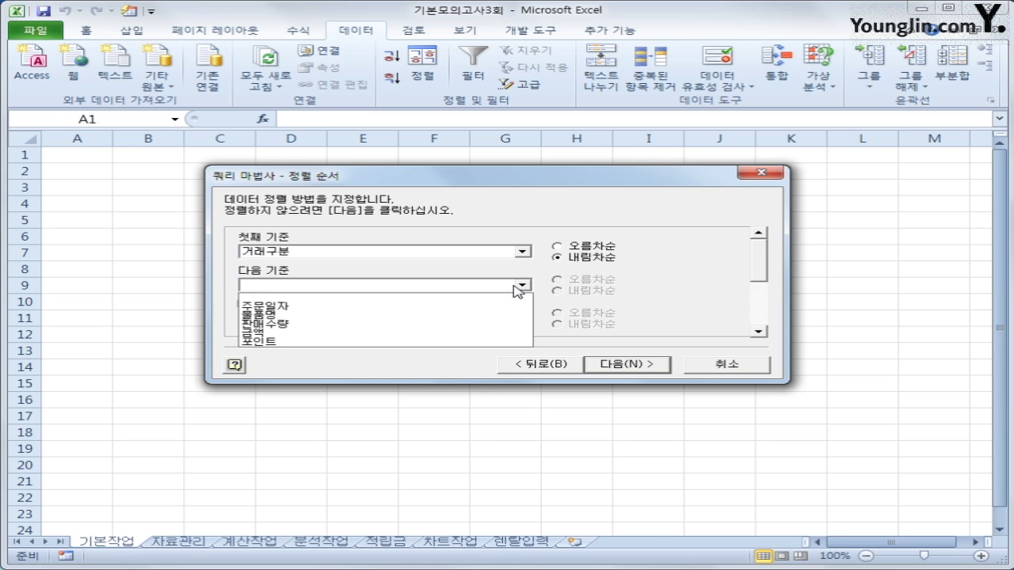
pyautogui.click(483, 315)
pyautogui.click(582, 291)
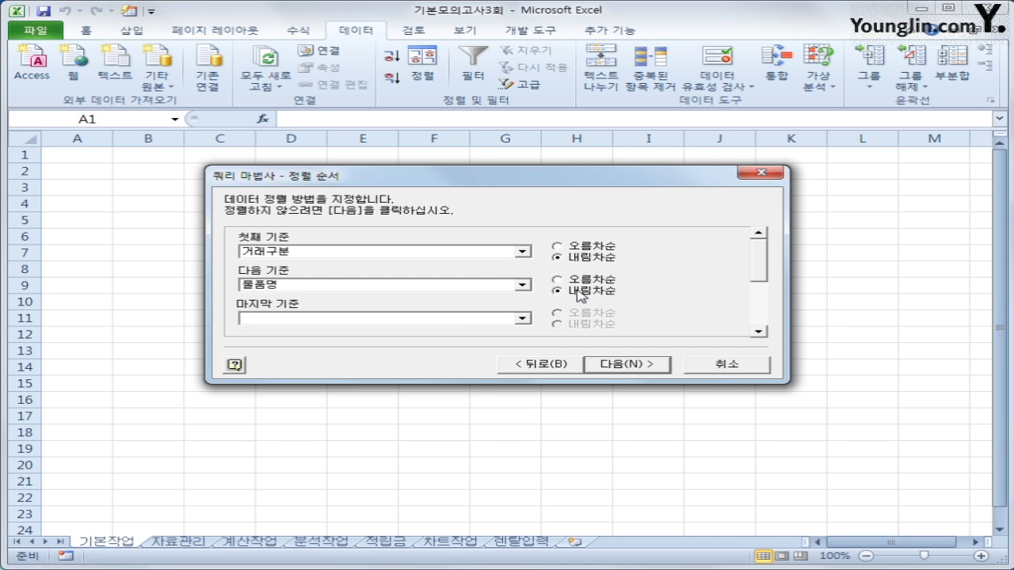
# Finish the query by returning the data to Excel as a table in the existing worksheet at cell A1
pyautogui.click(646, 370)
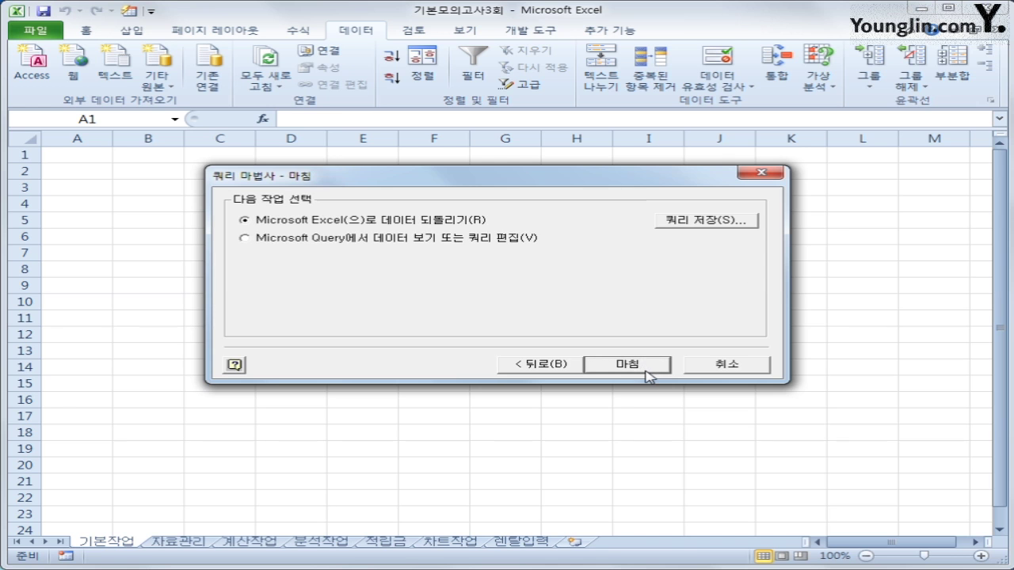
pyautogui.click(627, 364)
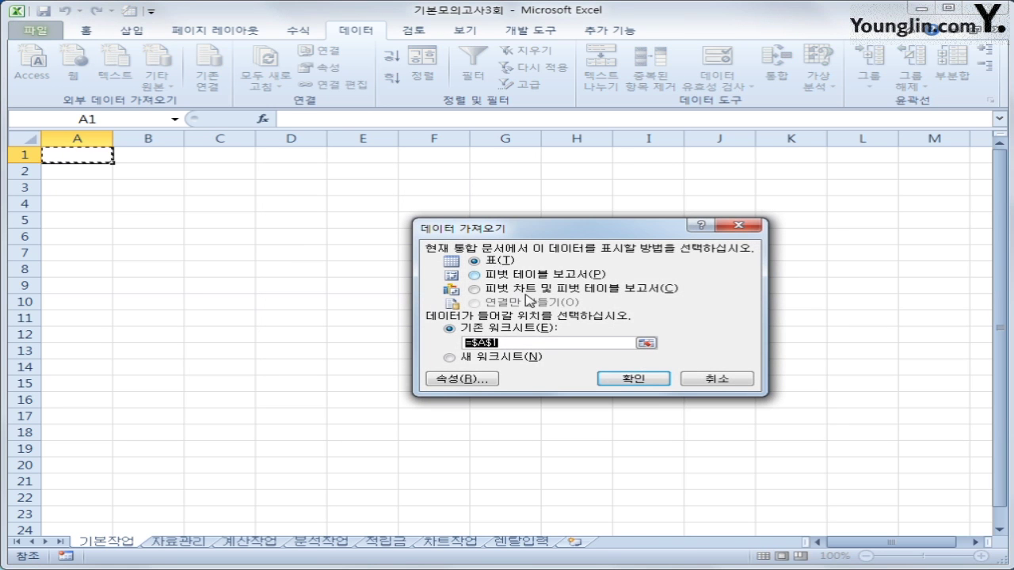
pyautogui.click(655, 381)
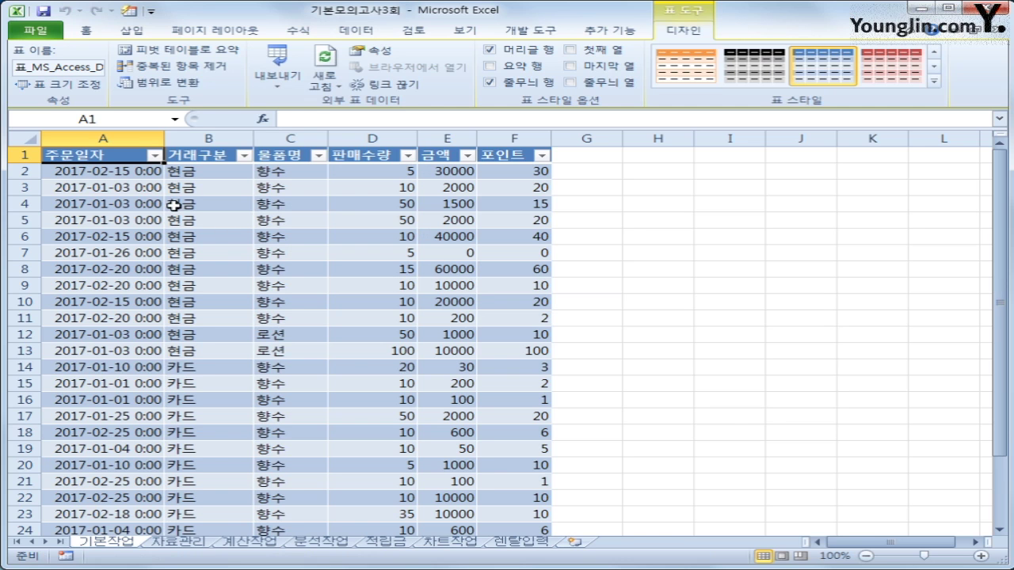
# Convert the imported table to a normal range, accepting the removal of the query definition
pyautogui.click(147, 93)
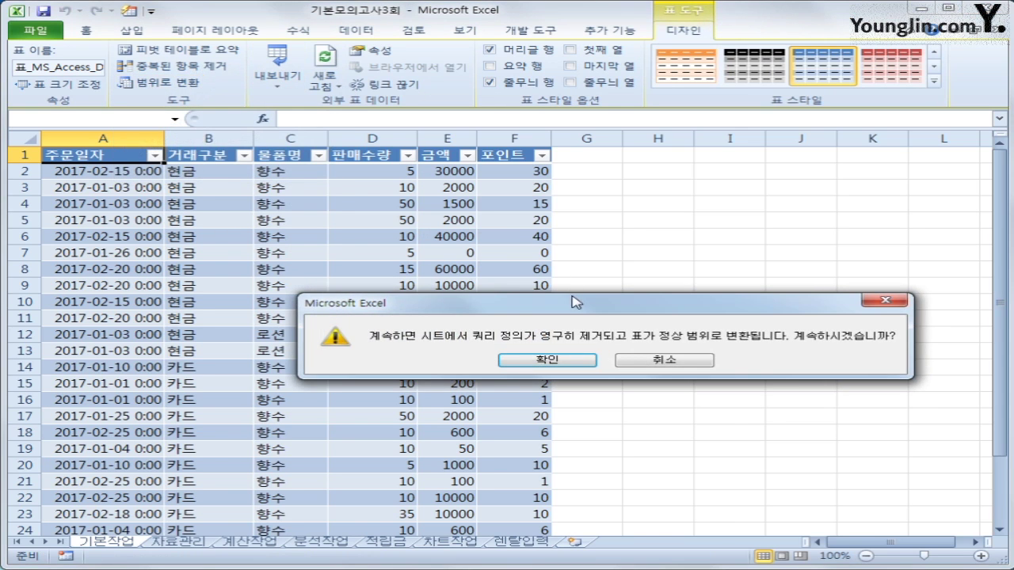
pyautogui.moveTo(566, 308); pyautogui.dragTo(542, 266)
pyautogui.click(520, 317)
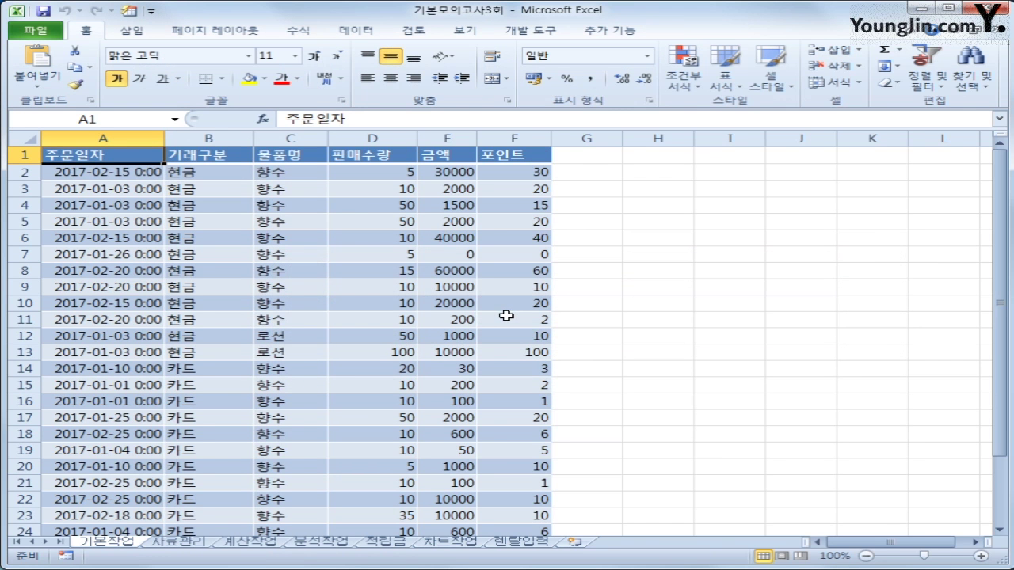
# On the 자료관리 sheet, copy the 상품명 header and a 향수 entry to B38:B39 below the order table
pyautogui.click(187, 543)
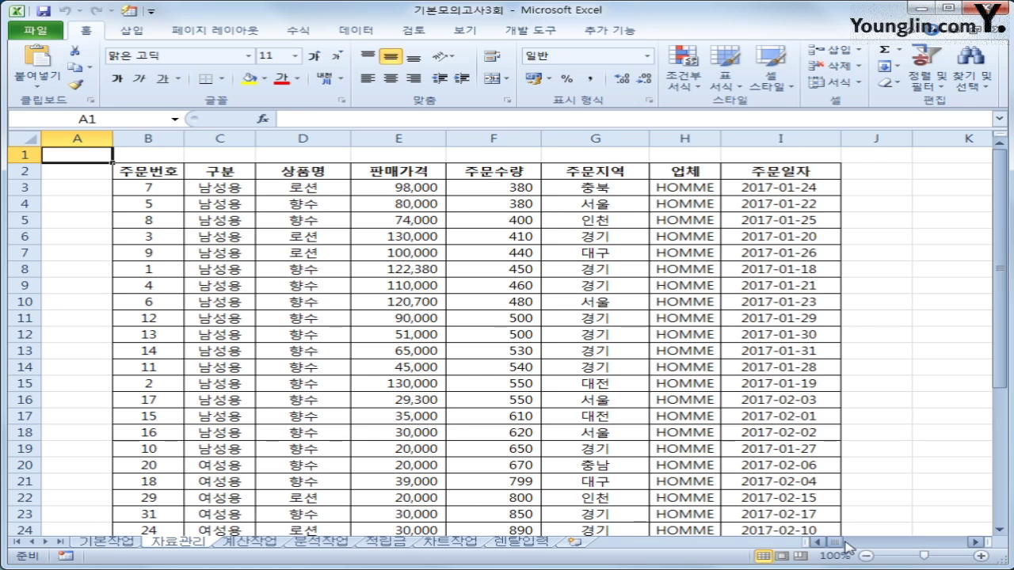
pyautogui.scroll(-5, 568, 416)
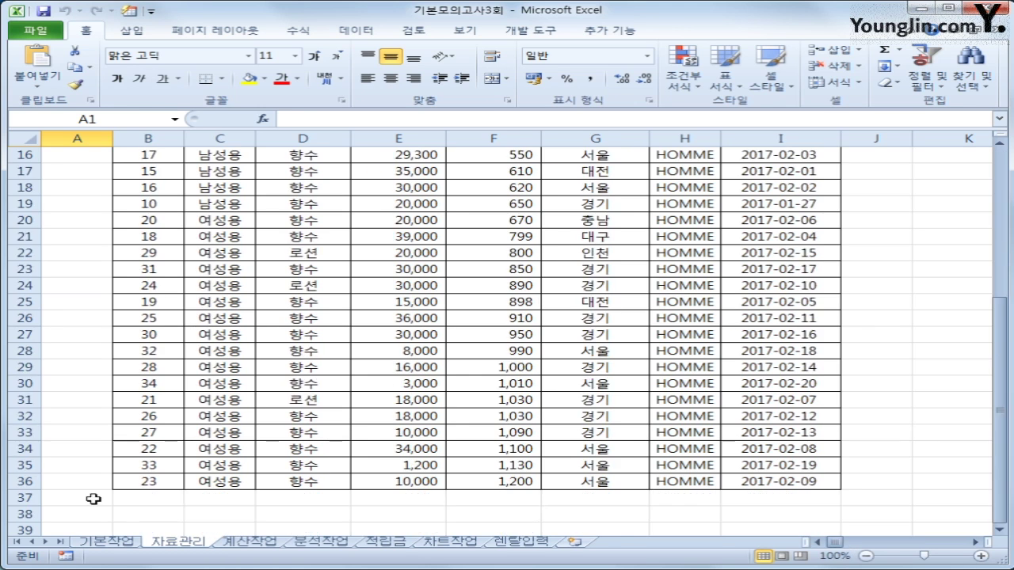
pyautogui.click(166, 514)
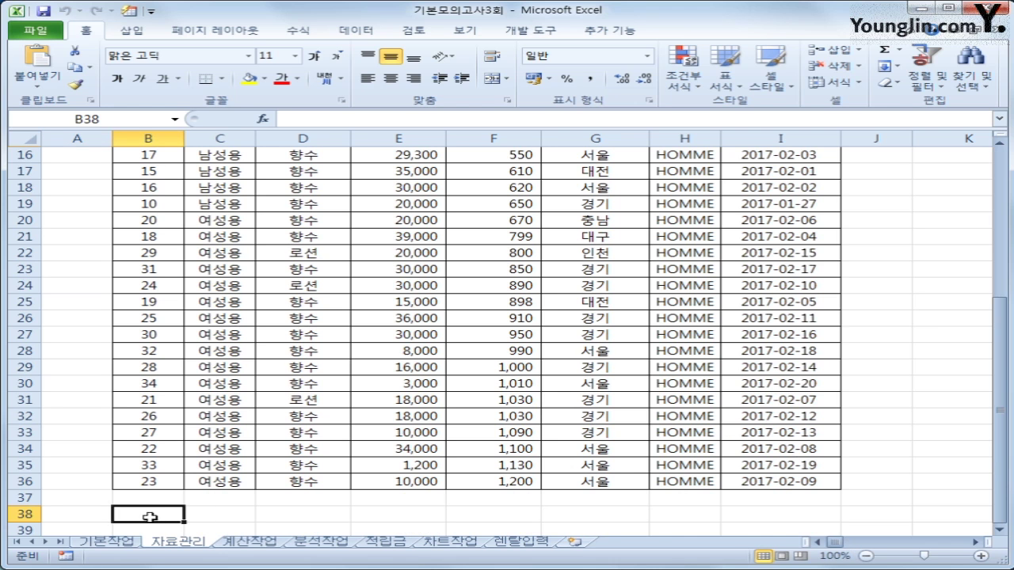
pyautogui.scroll(5, 184, 523)
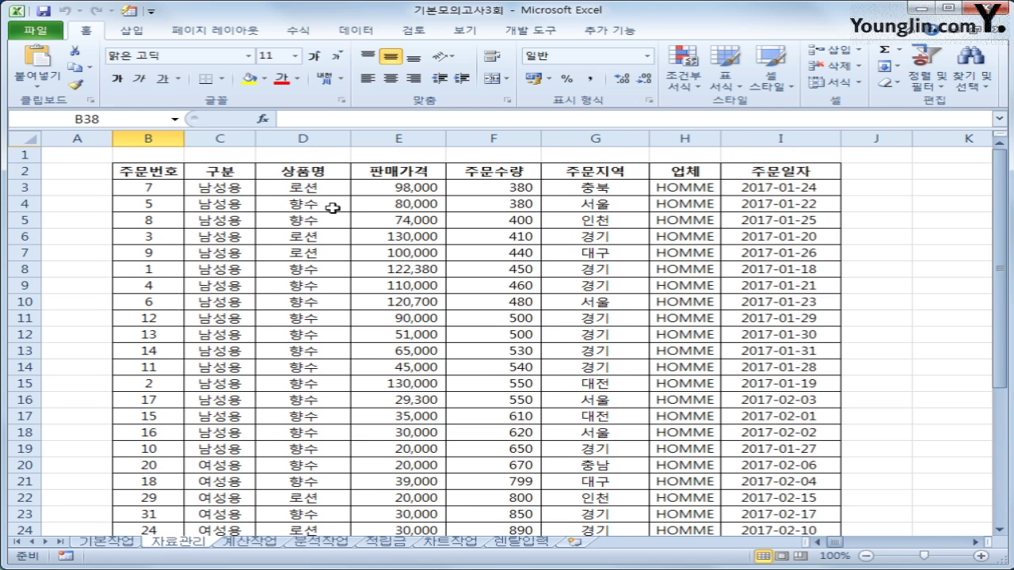
pyautogui.click(313, 174)
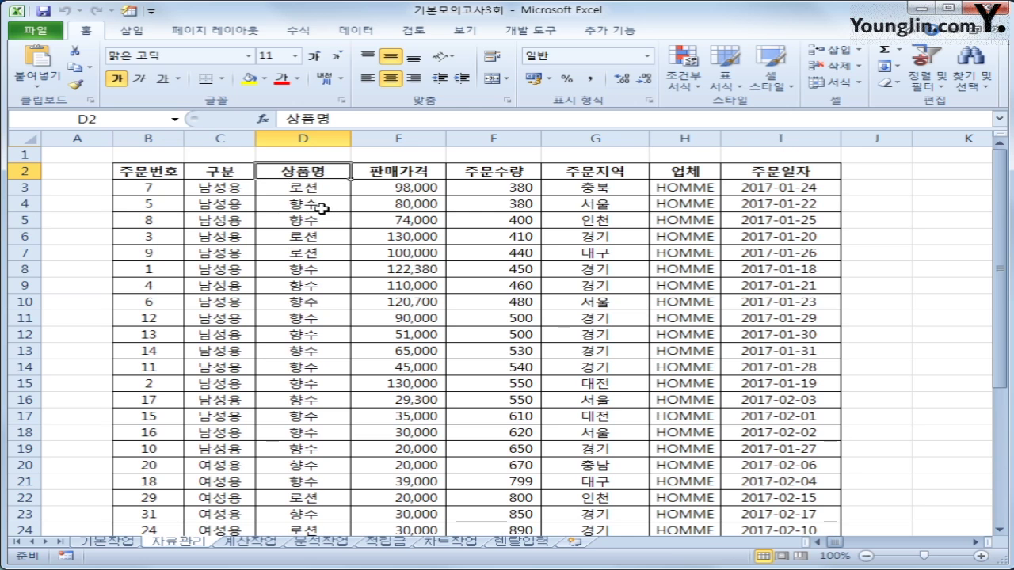
pyautogui.click(323, 208)
pyautogui.hotkey('ctrl', 'c')
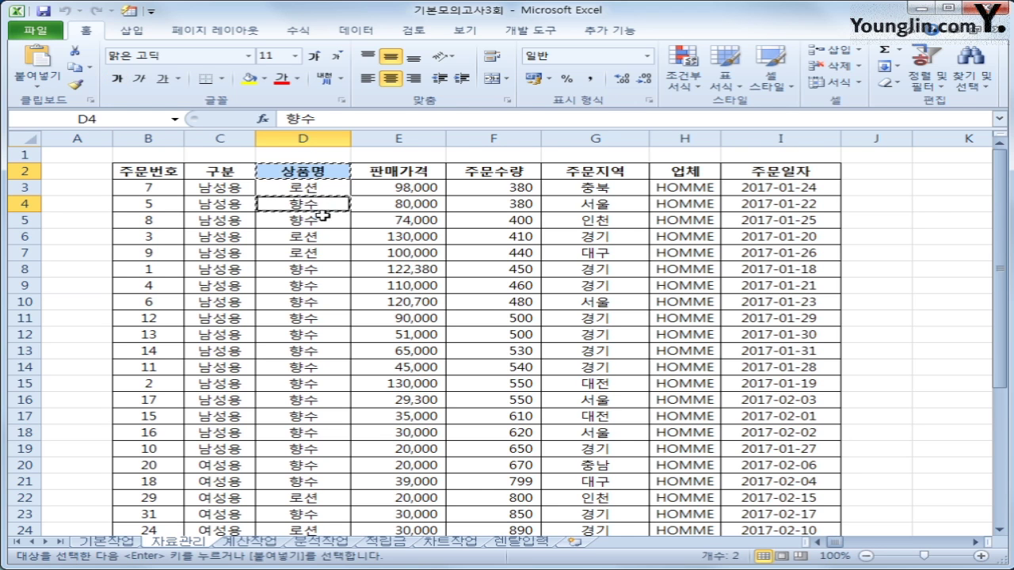
pyautogui.scroll(-3, 276, 385)
pyautogui.scroll(-5, 253, 389)
pyautogui.click(166, 367)
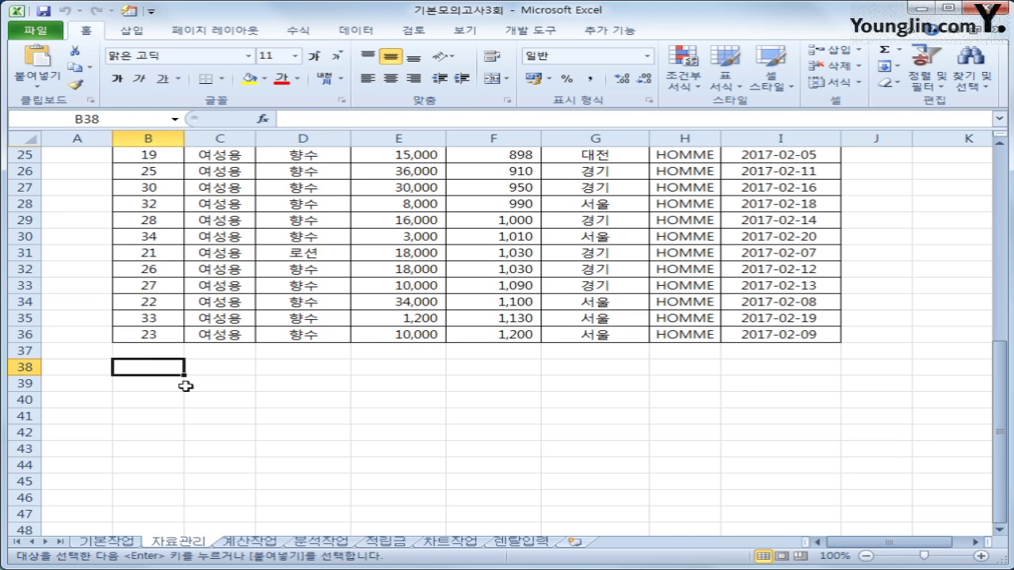
pyautogui.hotkey('ctrl', 'v')
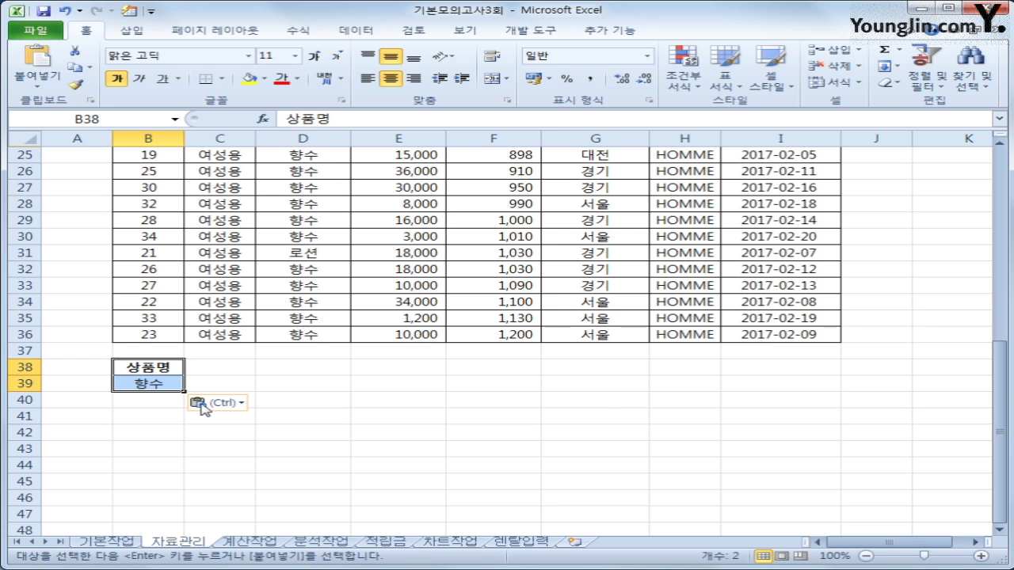
# Copy the 판매가격 and 주문수량 headers from the order table to C38:D38, beside the 상품명 criteria header
pyautogui.scroll(6, 419, 401)
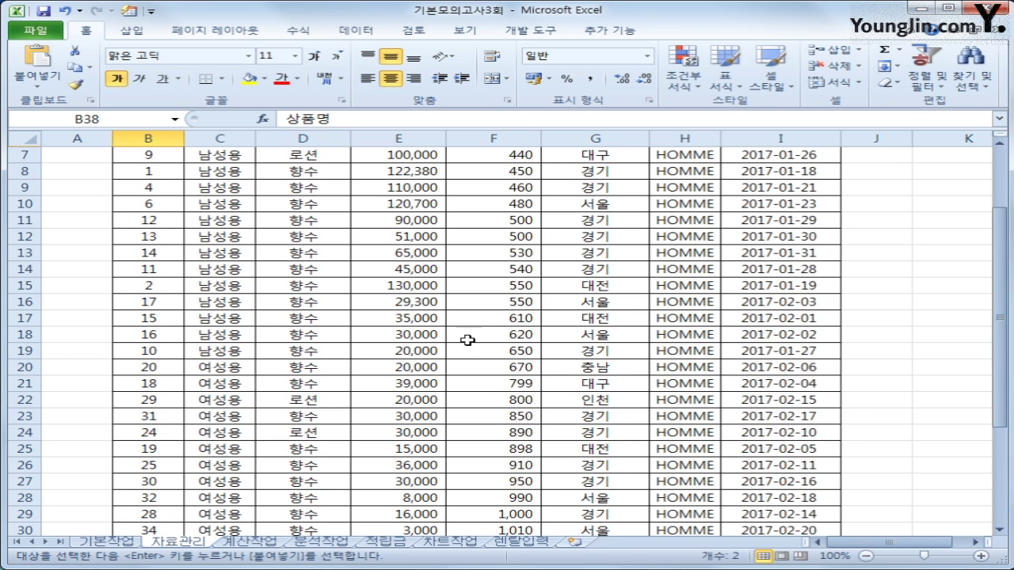
pyautogui.scroll(2, 468, 340)
pyautogui.click(407, 174)
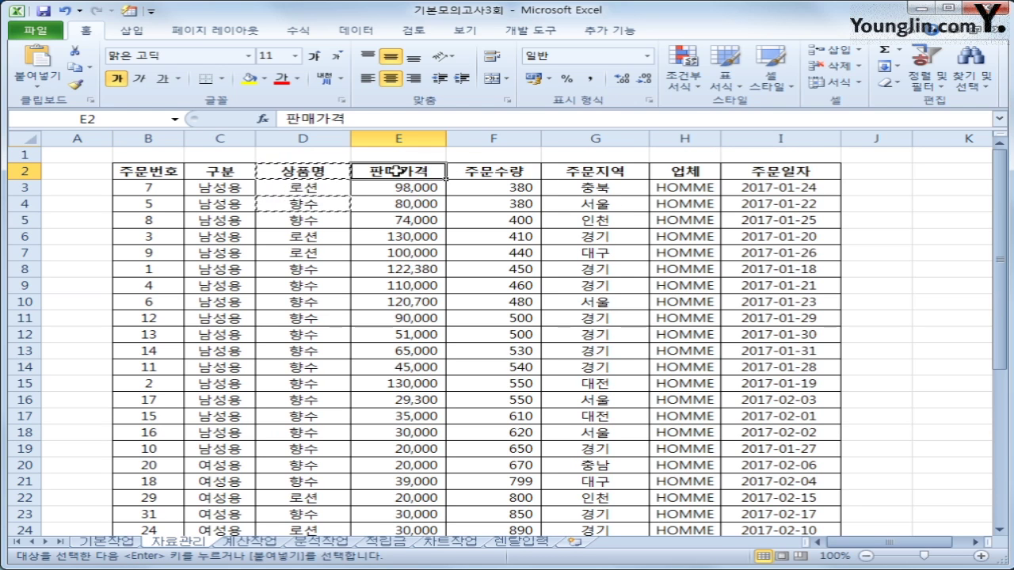
pyautogui.keyDown('ctrl'); pyautogui.click(473, 172); pyautogui.keyUp('ctrl')
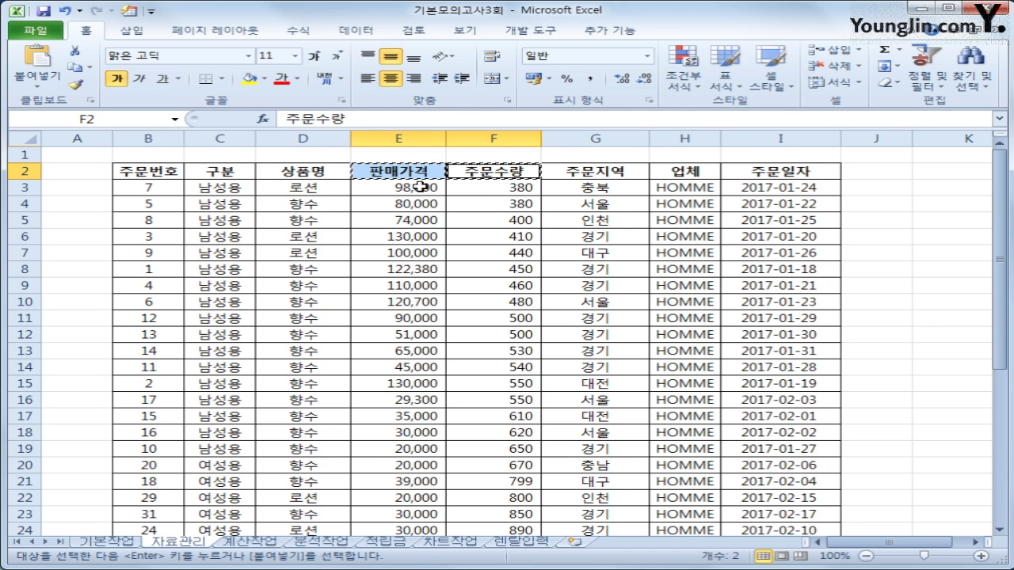
pyautogui.scroll(-7, 260, 415)
pyautogui.click(212, 368)
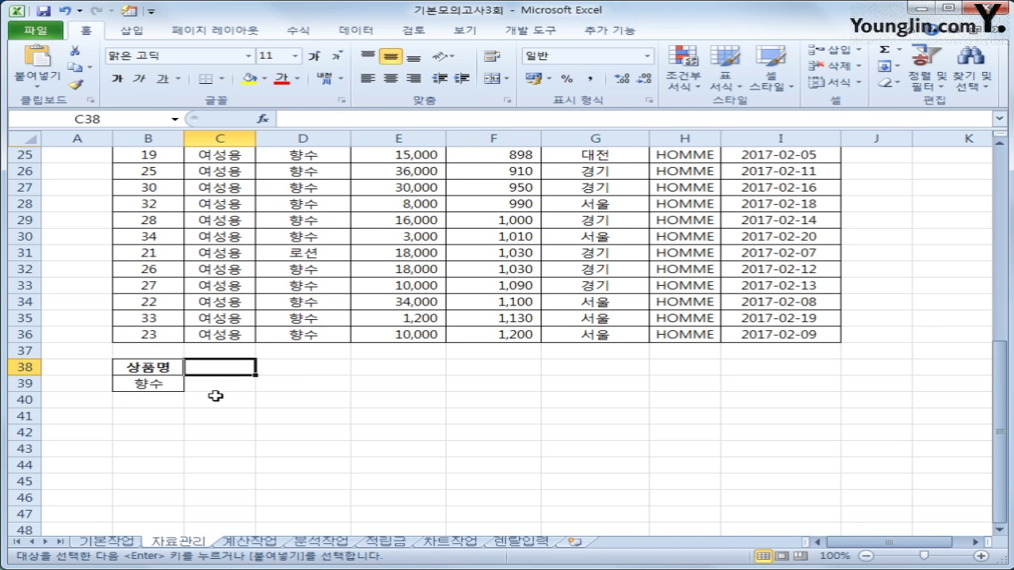
pyautogui.hotkey('ctrl', 'v')
# Enter the condition <=50000 under the 판매가격 criteria header in C39
pyautogui.click(156, 384)
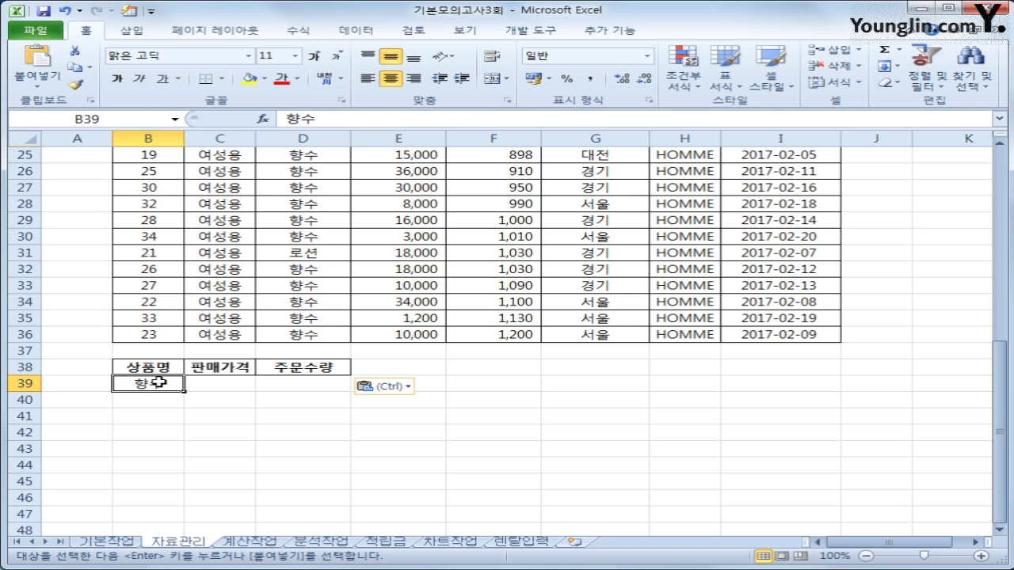
pyautogui.click(229, 379)
pyautogui.write('<=')
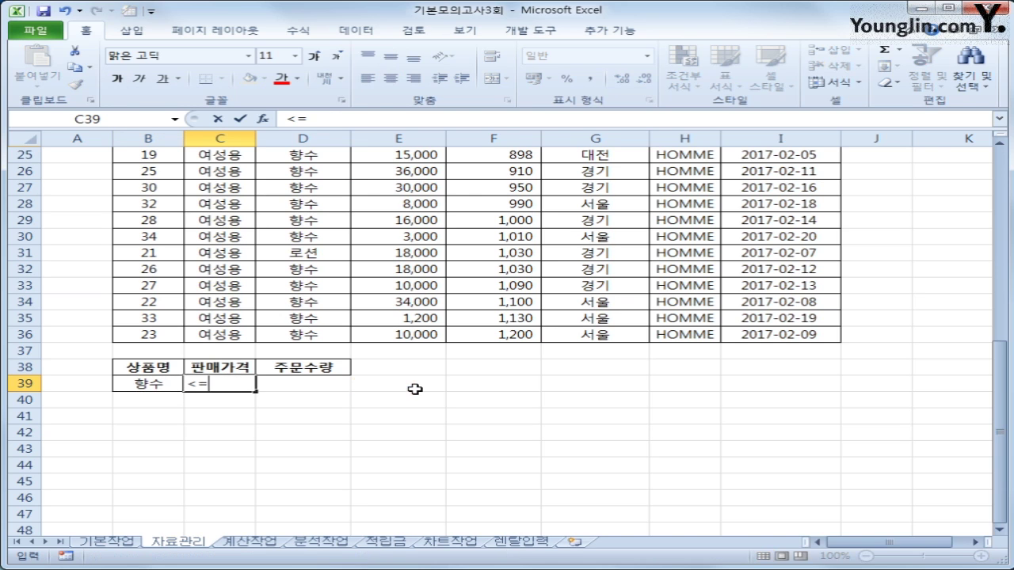
pyautogui.write('50000')
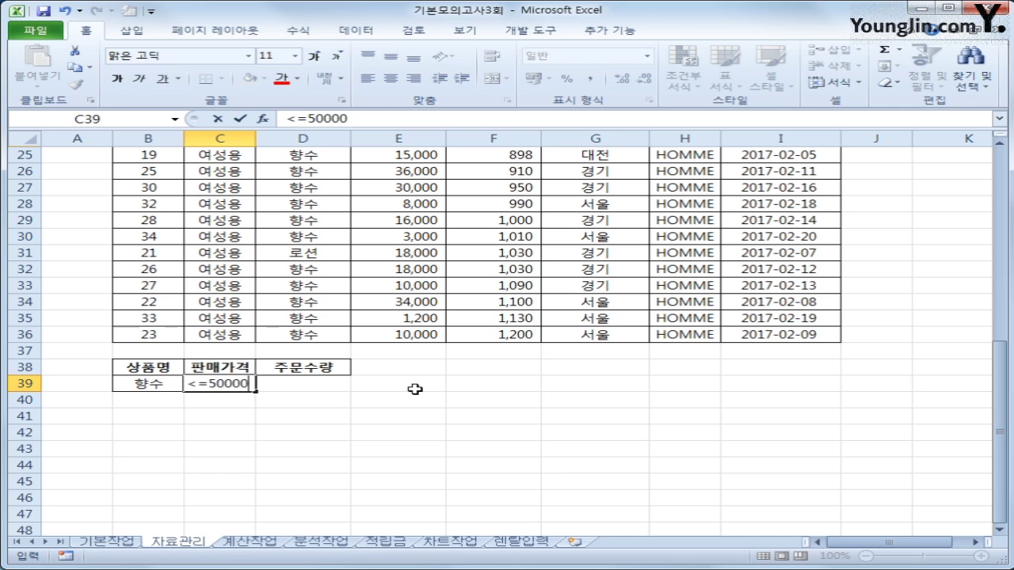
pyautogui.press('Tab')
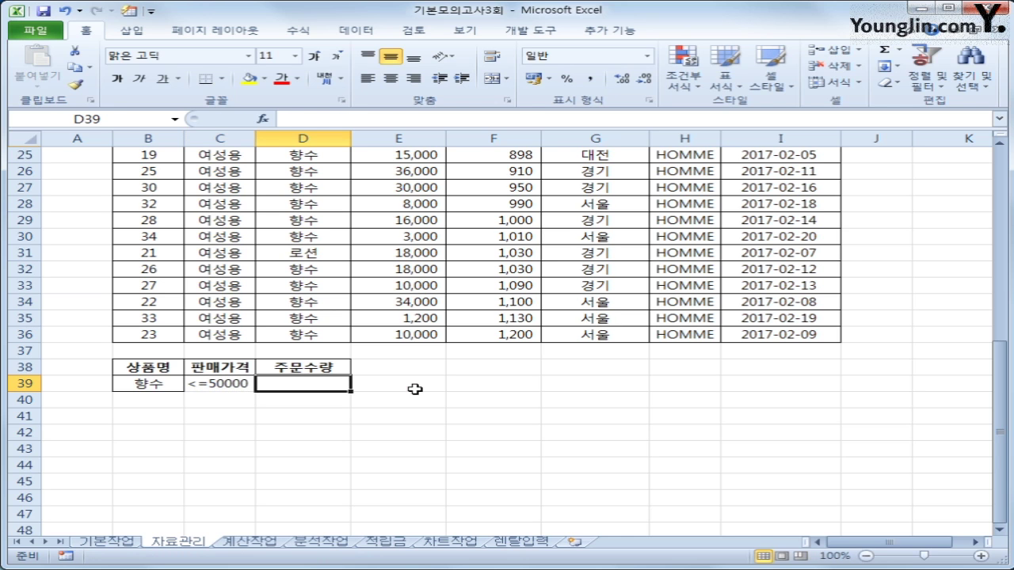
# Duplicate the 주문수량 criteria header from D38 into E38
pyautogui.click(337, 369)
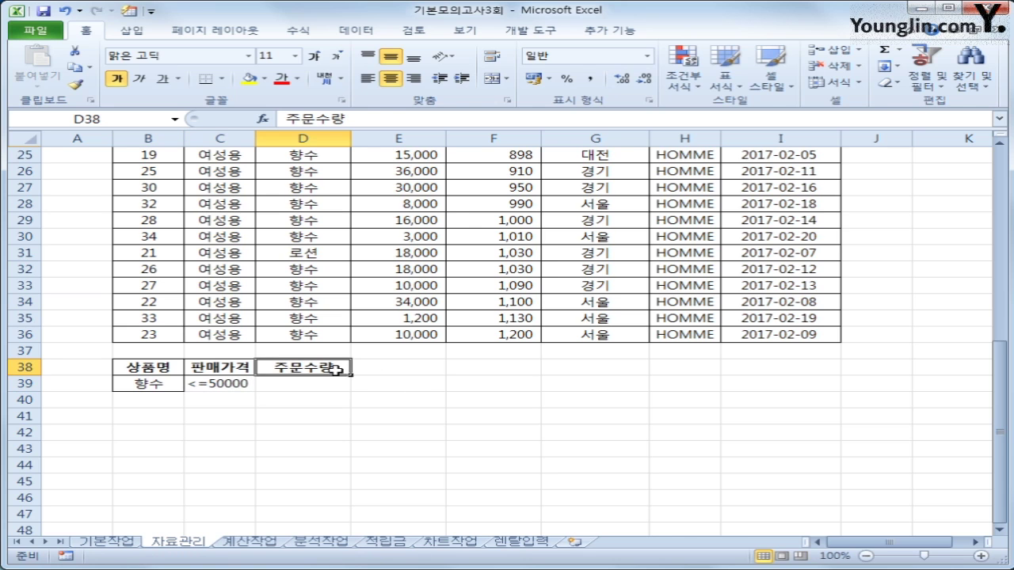
pyautogui.hotkey('ctrl', 'c')
pyautogui.click(380, 369)
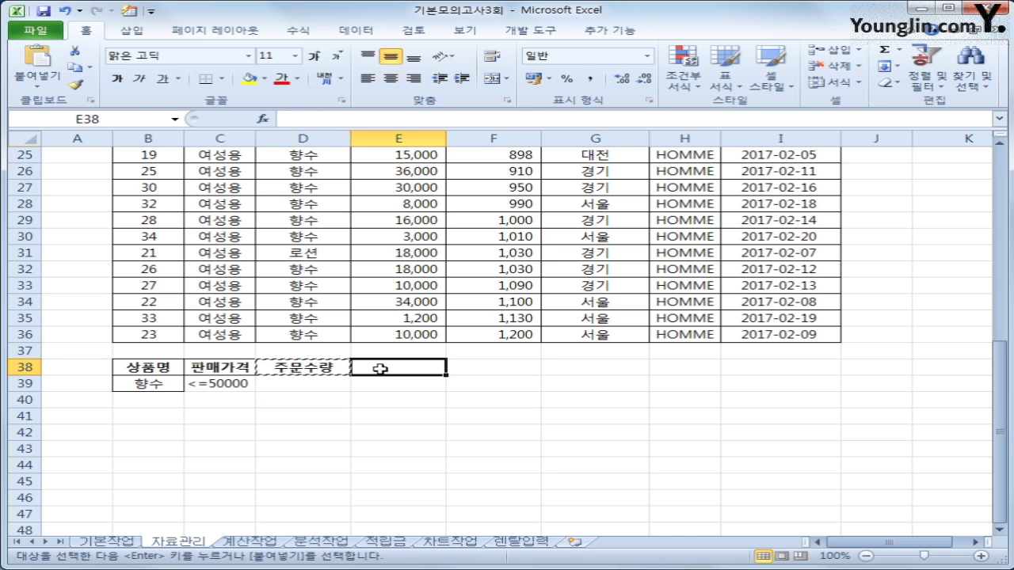
pyautogui.hotkey('ctrl', 'v')
# Enter the 주문수량 conditions >=800 in D39 and <=1000 in E39
pyautogui.click(315, 382)
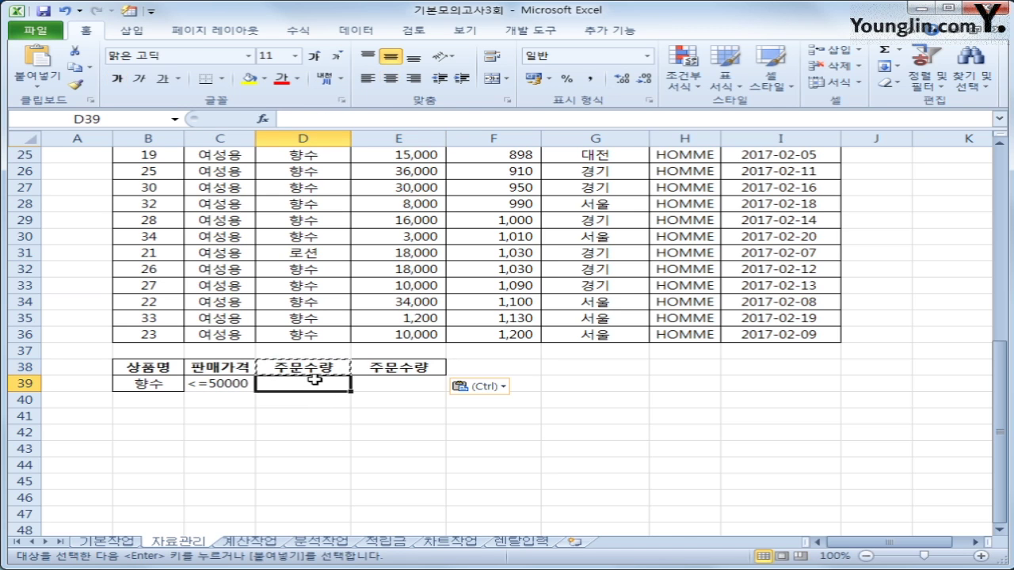
pyautogui.write('>=800')
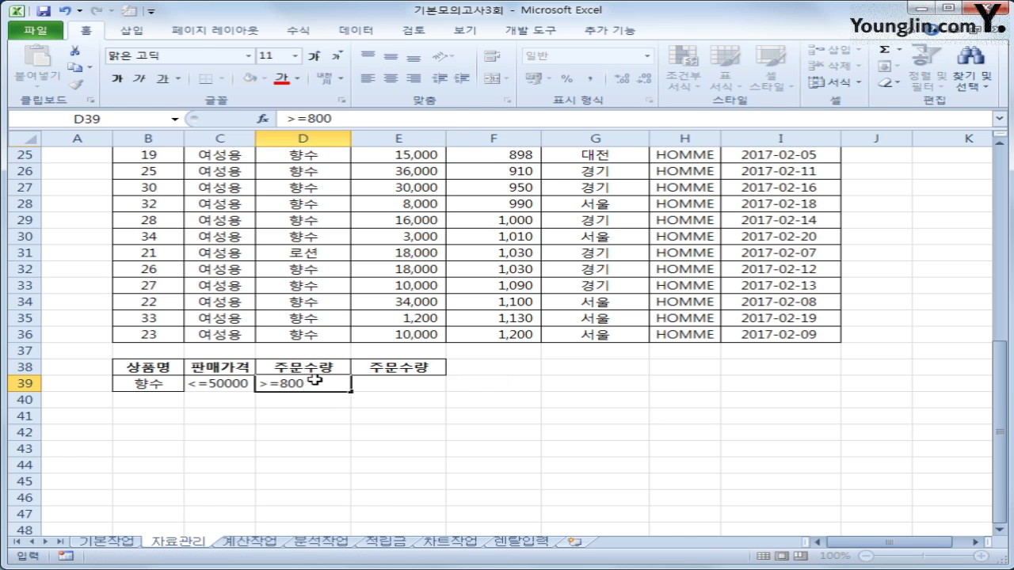
pyautogui.press('Tab')
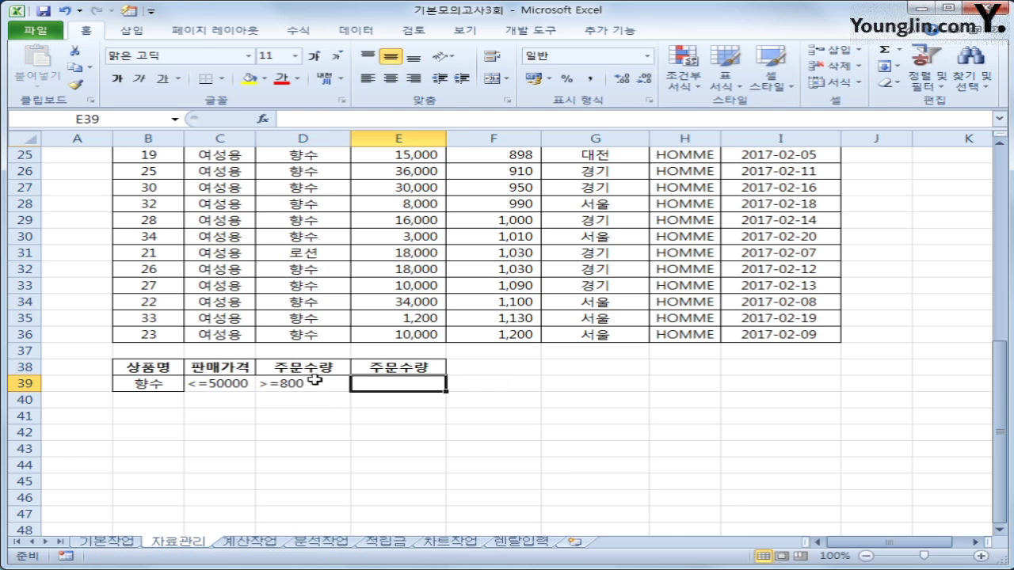
pyautogui.write('<=1000')
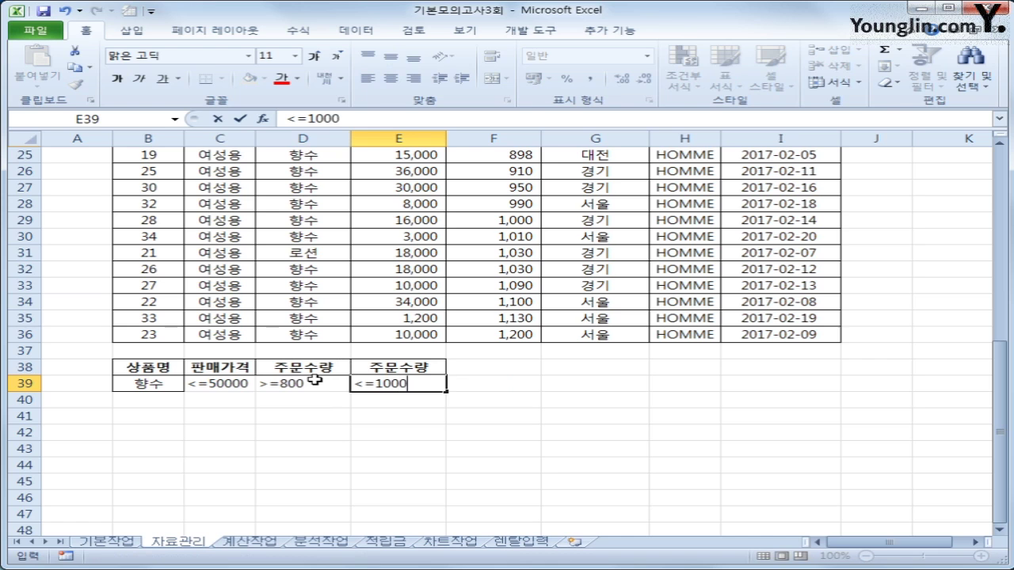
pyautogui.press('Return')
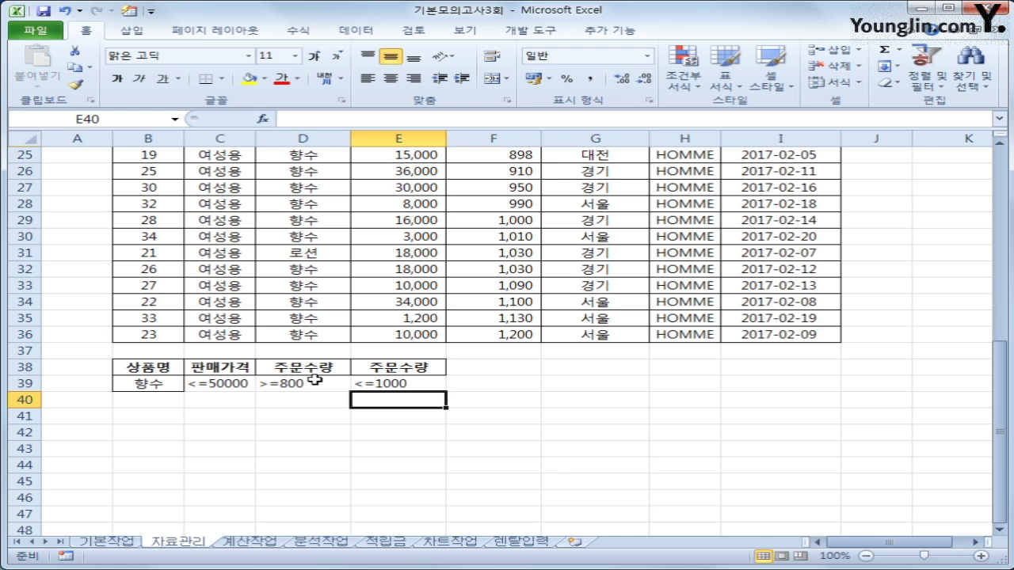
pyautogui.moveTo(155, 367); pyautogui.dragTo(389, 384)
pyautogui.click(393, 384)
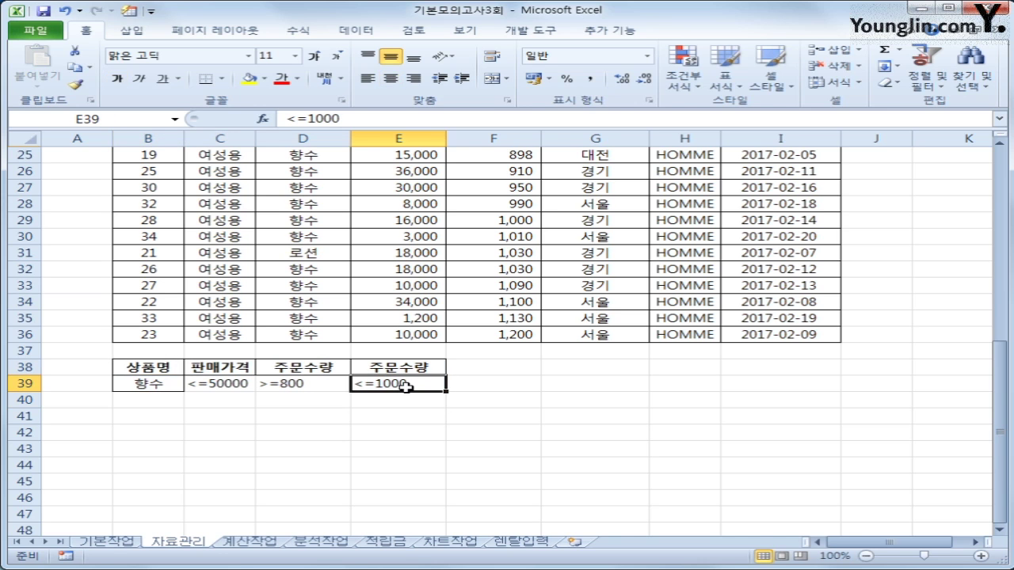
# Copy the 주문지역 header and a 서울 entry from the order table to F38:F39
pyautogui.scroll(8, 708, 290)
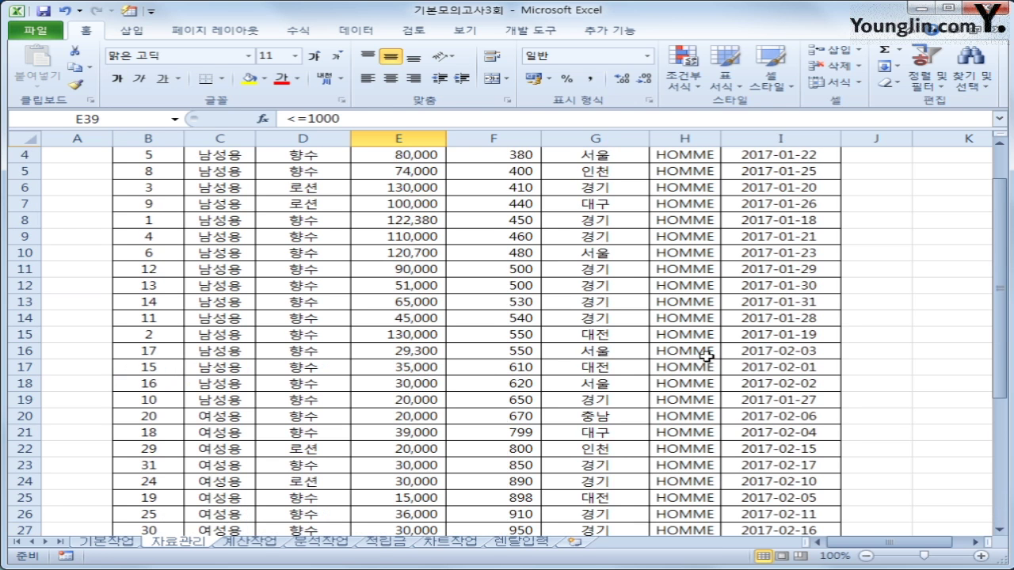
pyautogui.click(600, 171)
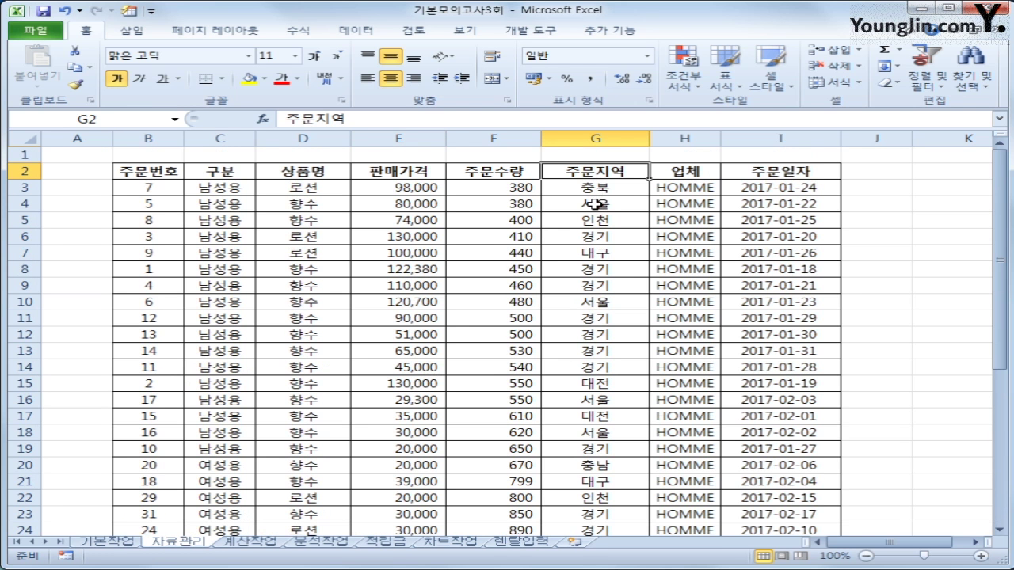
pyautogui.keyDown('ctrl'); pyautogui.click(595, 203); pyautogui.keyUp('ctrl')
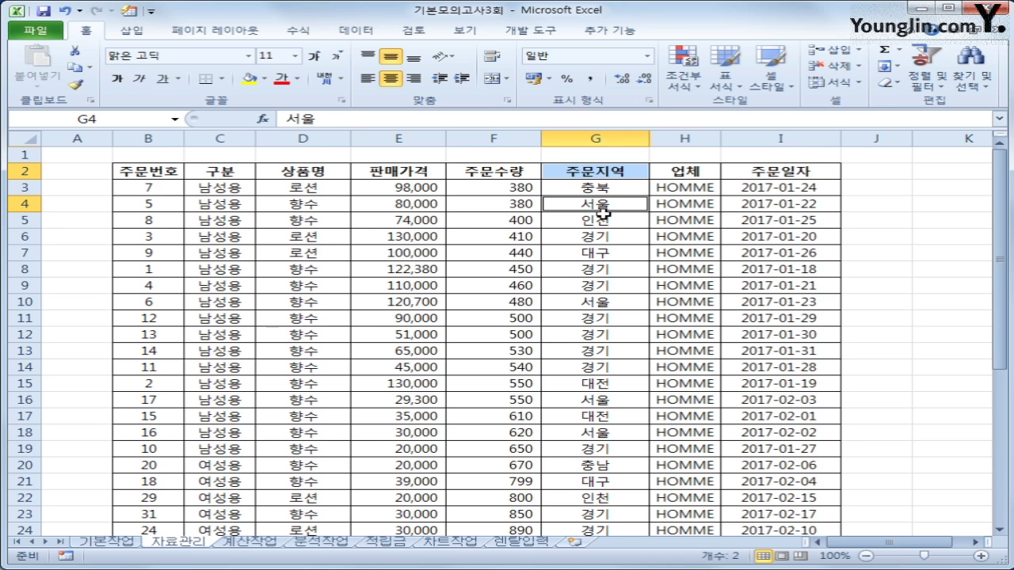
pyautogui.hotkey('ctrl', 'c')
pyautogui.scroll(-9, 595, 232)
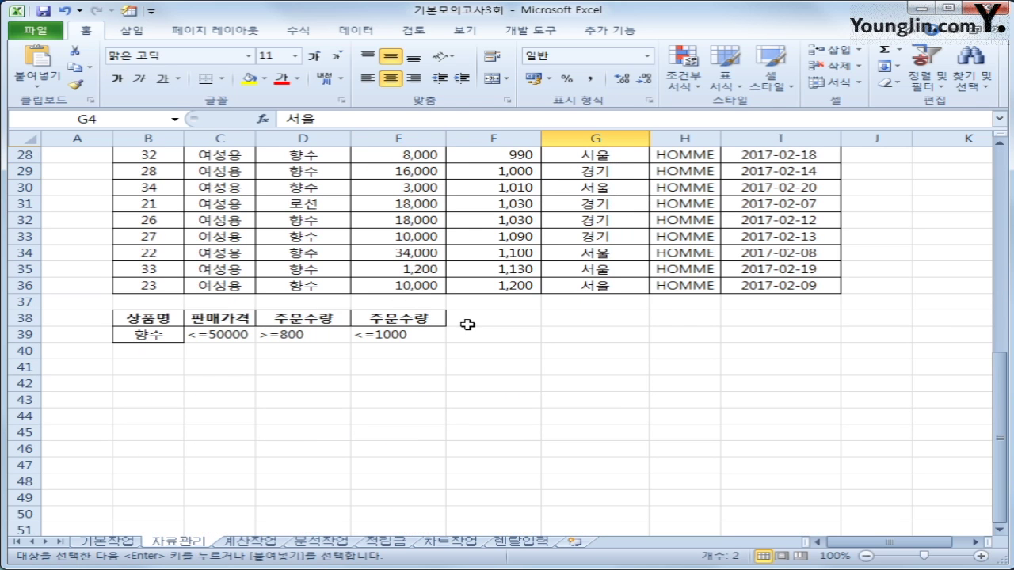
pyautogui.click(466, 321)
pyautogui.hotkey('ctrl', 'v')
# Move the 서울 condition from F39 down to F40 so it acts as an OR condition
pyautogui.click(486, 339)
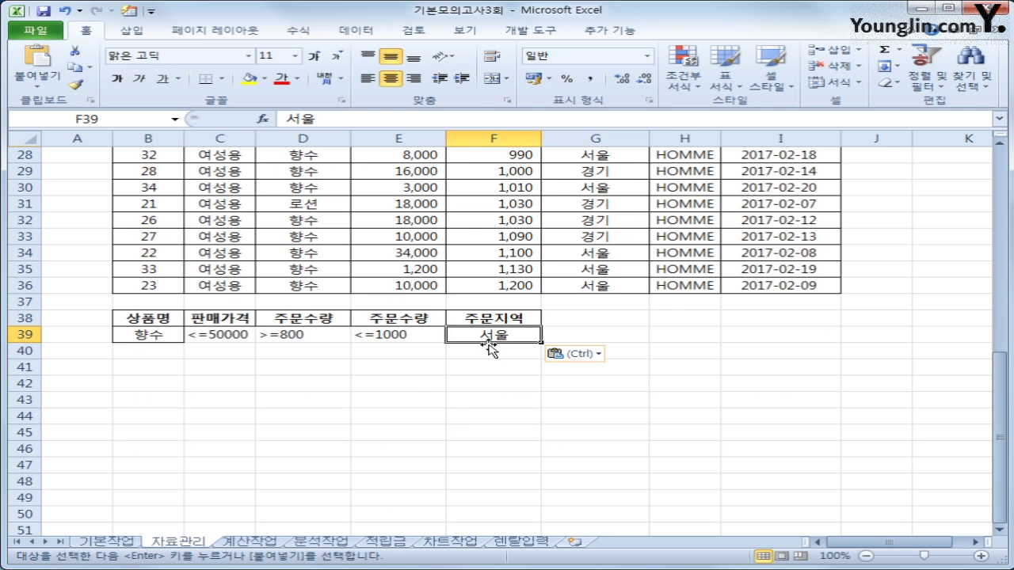
pyautogui.moveTo(489, 344); pyautogui.dragTo(487, 361)
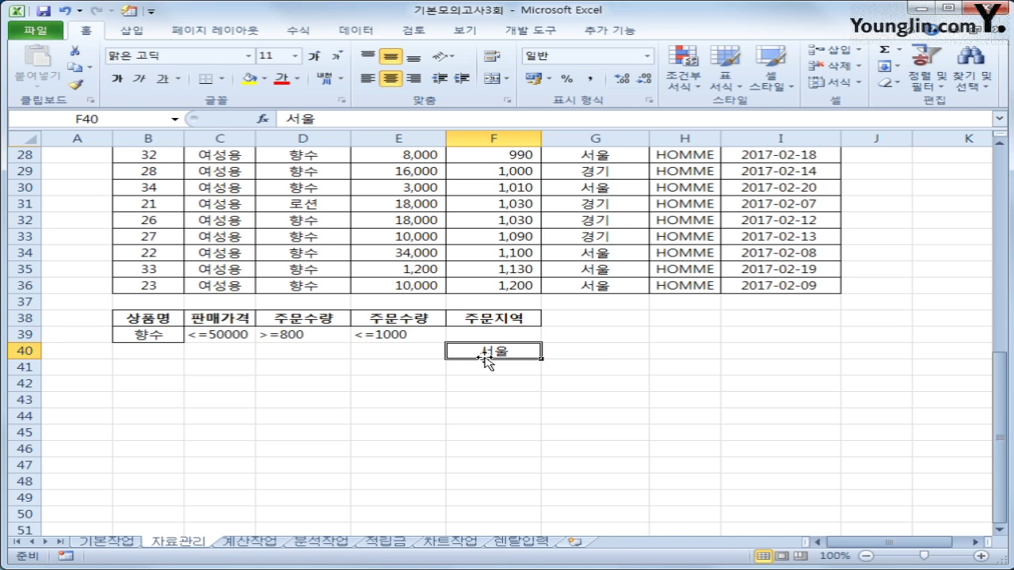
pyautogui.moveTo(150, 333); pyautogui.dragTo(403, 342)
pyautogui.click(481, 350)
# Copy the table headers 주문번호, 상품명, 판매가격, 주문수량, 주문지역 and 주문일자 from row 2 to the output area starting at B43
pyautogui.scroll(4, 502, 396)
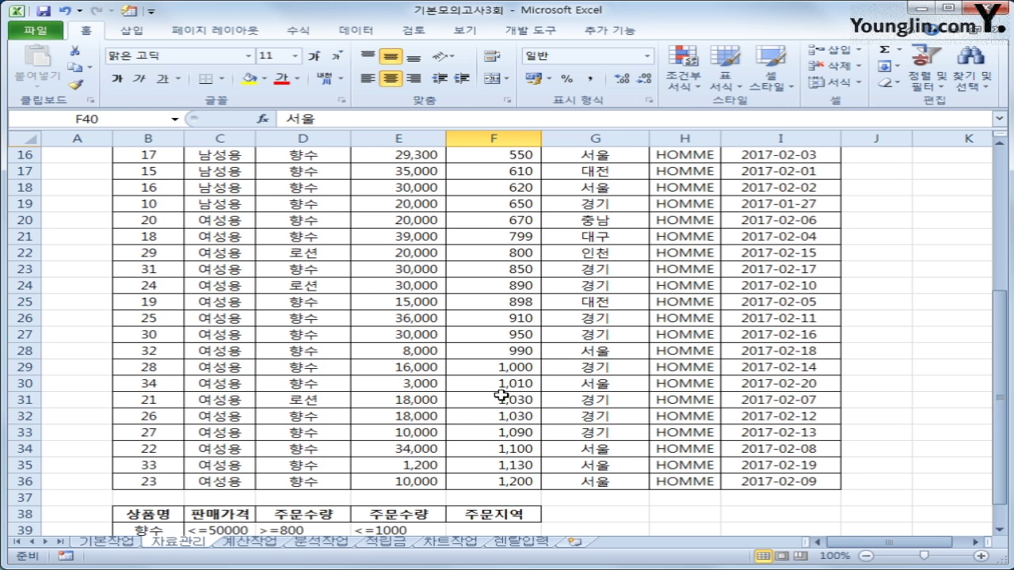
pyautogui.scroll(5, 502, 395)
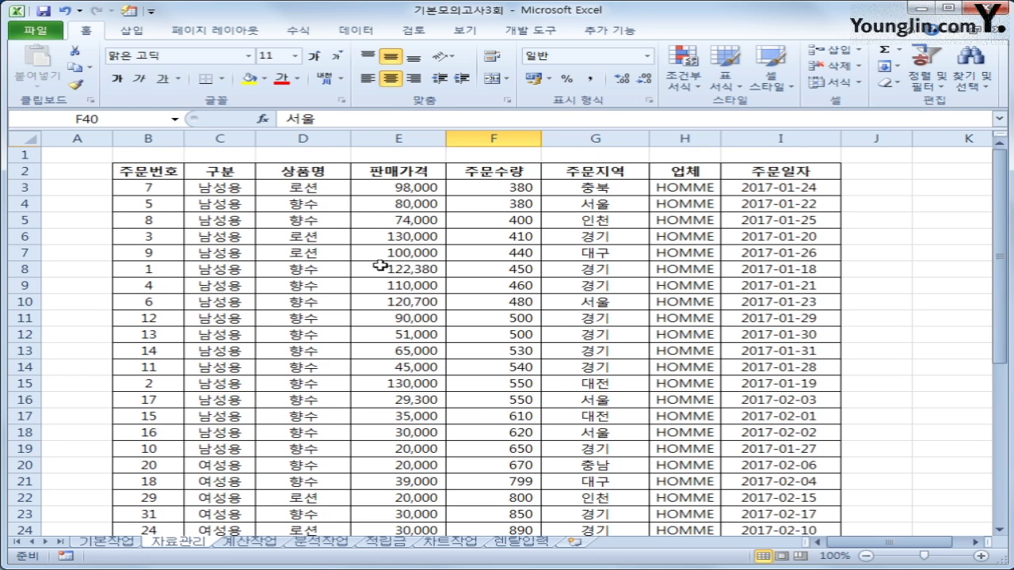
pyautogui.click(160, 176)
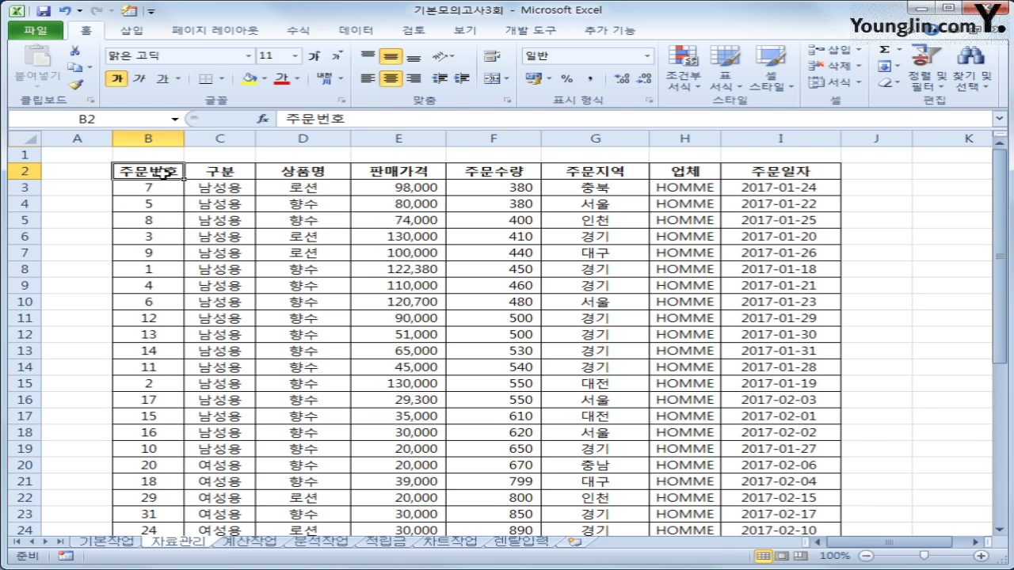
pyautogui.keyDown('ctrl'); pyautogui.click(312, 170); pyautogui.keyUp('ctrl')
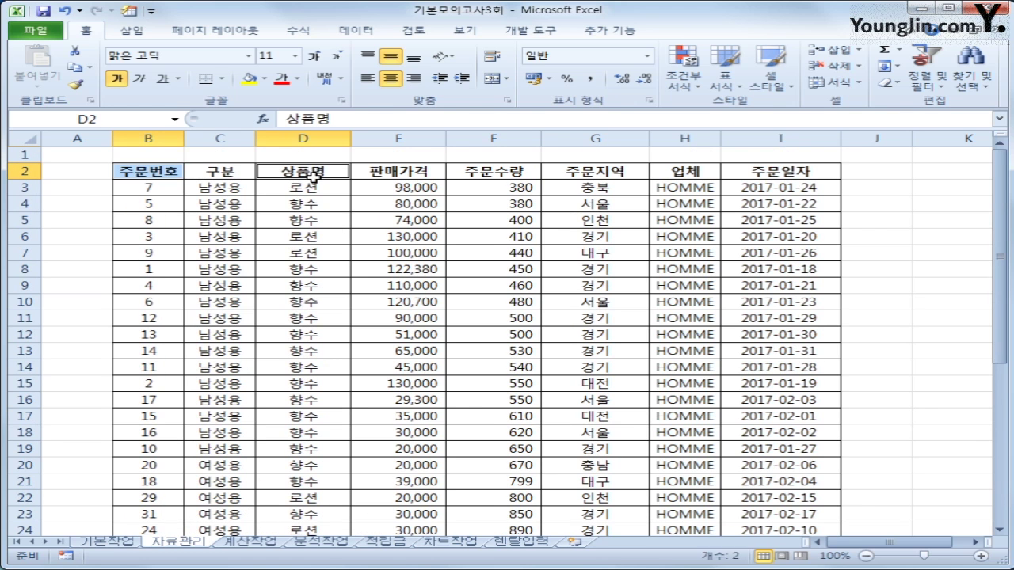
pyautogui.keyDown('ctrl'); pyautogui.click(411, 175); pyautogui.keyUp('ctrl')
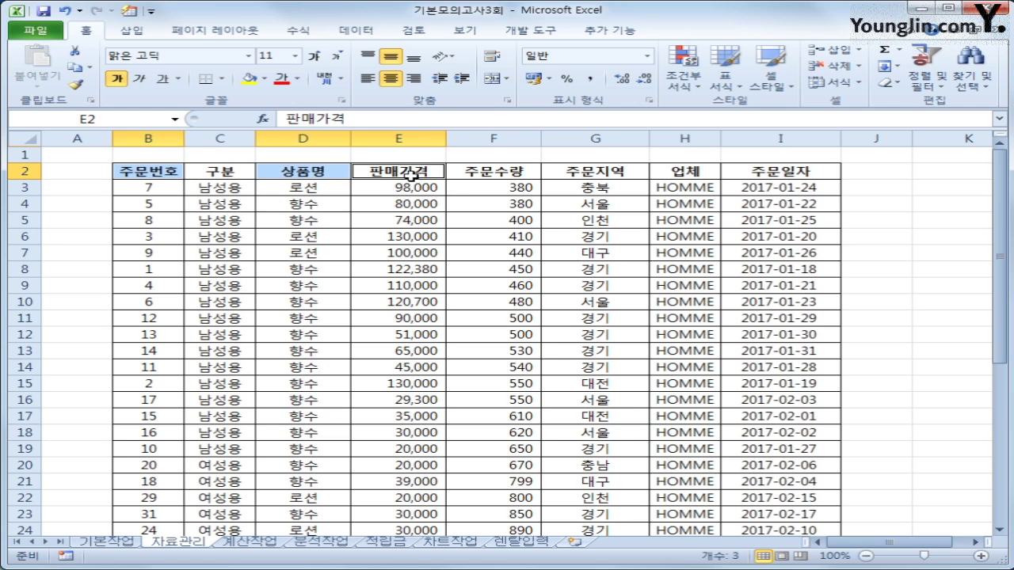
pyautogui.keyDown('ctrl'); pyautogui.click(486, 169); pyautogui.keyUp('ctrl')
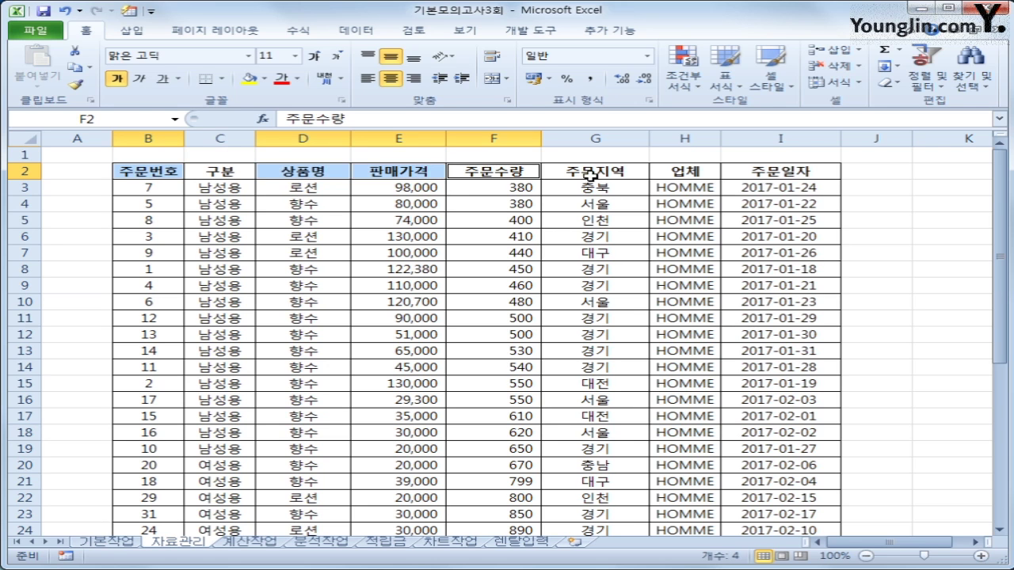
pyautogui.keyDown('ctrl'); pyautogui.click(592, 175); pyautogui.keyUp('ctrl')
pyautogui.keyDown('ctrl'); pyautogui.click(788, 170); pyautogui.keyUp('ctrl')
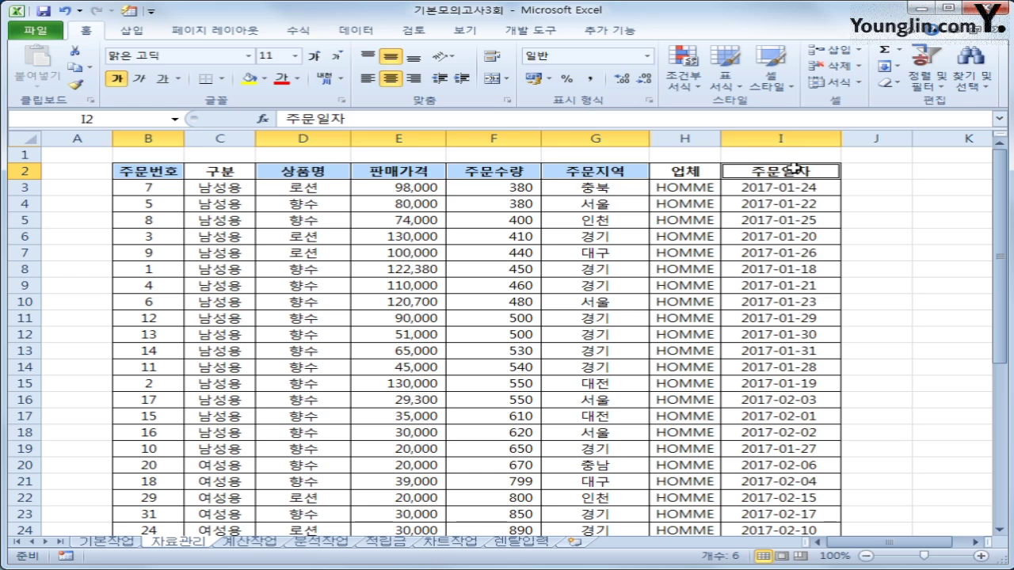
pyautogui.hotkey('ctrl', 'c')
pyautogui.scroll(-5, 476, 301)
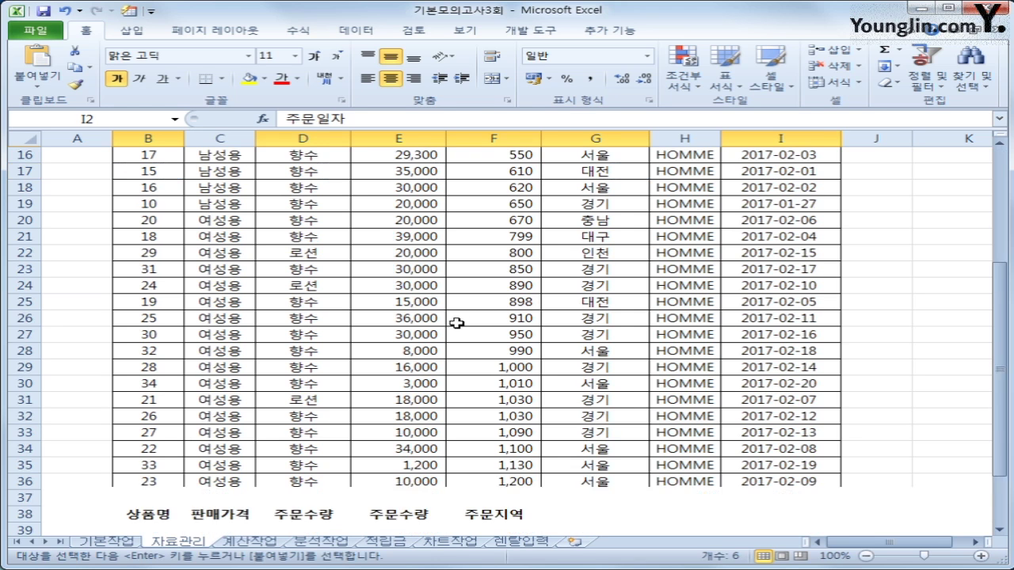
pyautogui.scroll(-2, 269, 390)
pyautogui.scroll(-1, 267, 392)
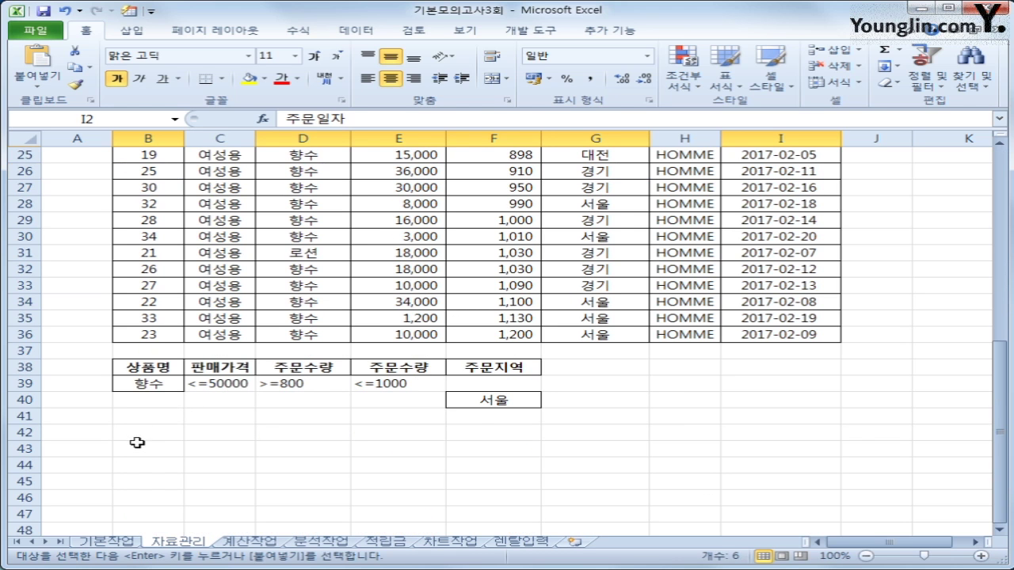
pyautogui.click(142, 450)
pyautogui.hotkey('ctrl', 'v')
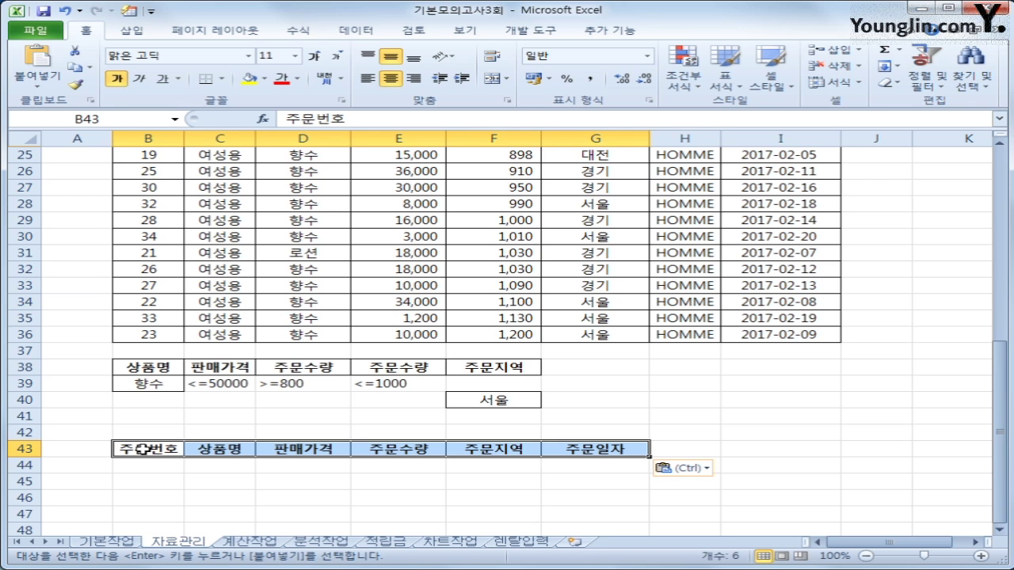
# Start an advanced filter on the order table B2:I36 with B38:F40 as the criteria range
pyautogui.scroll(2, 387, 451)
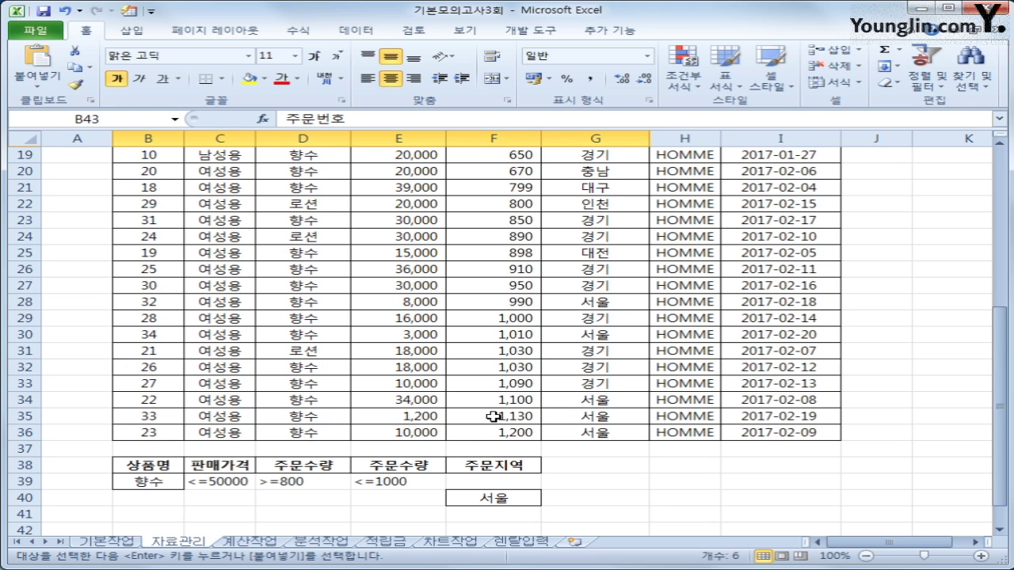
pyautogui.click(380, 243)
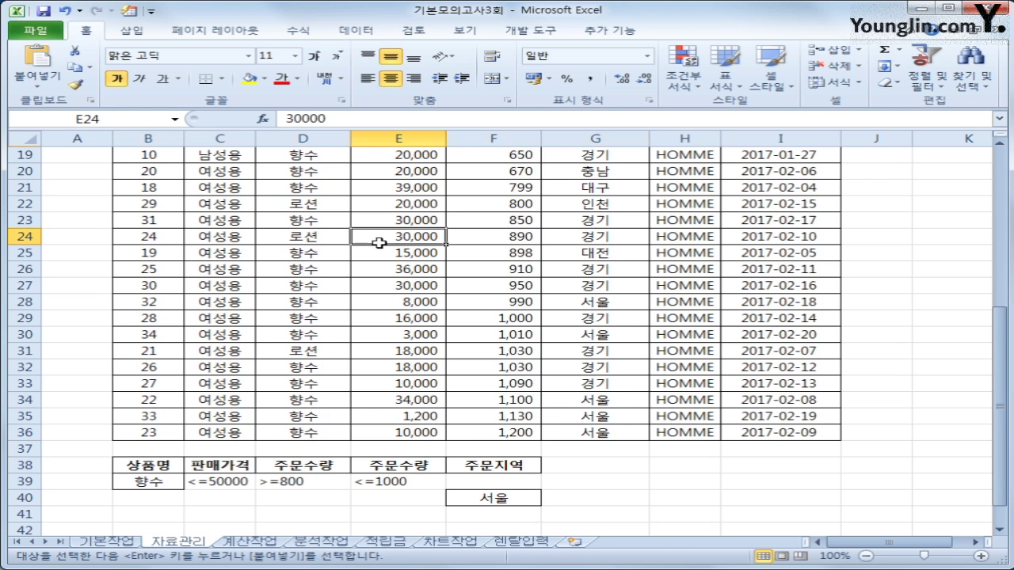
pyautogui.click(358, 30)
pyautogui.click(523, 84)
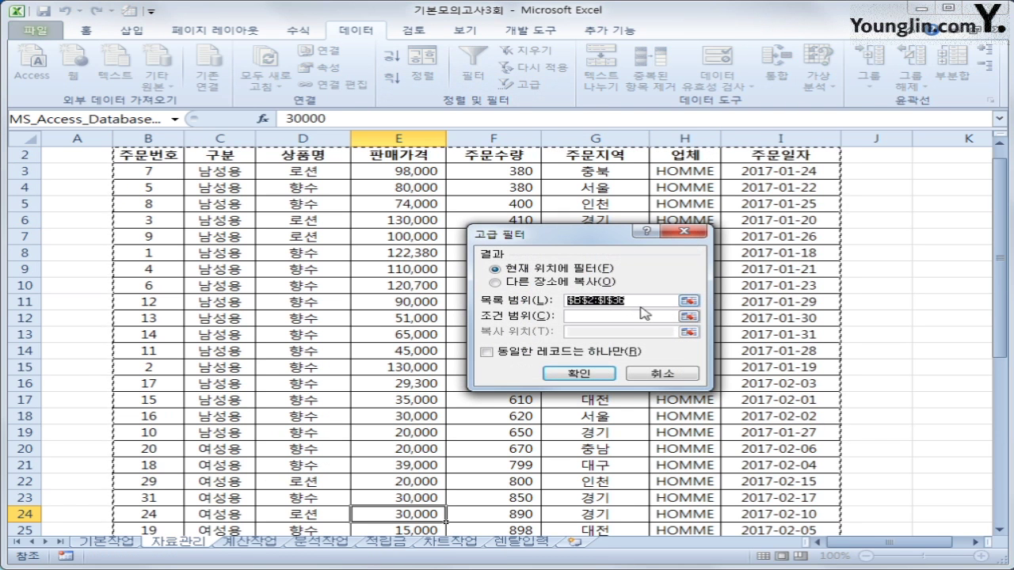
pyautogui.scroll(-7, 644, 304)
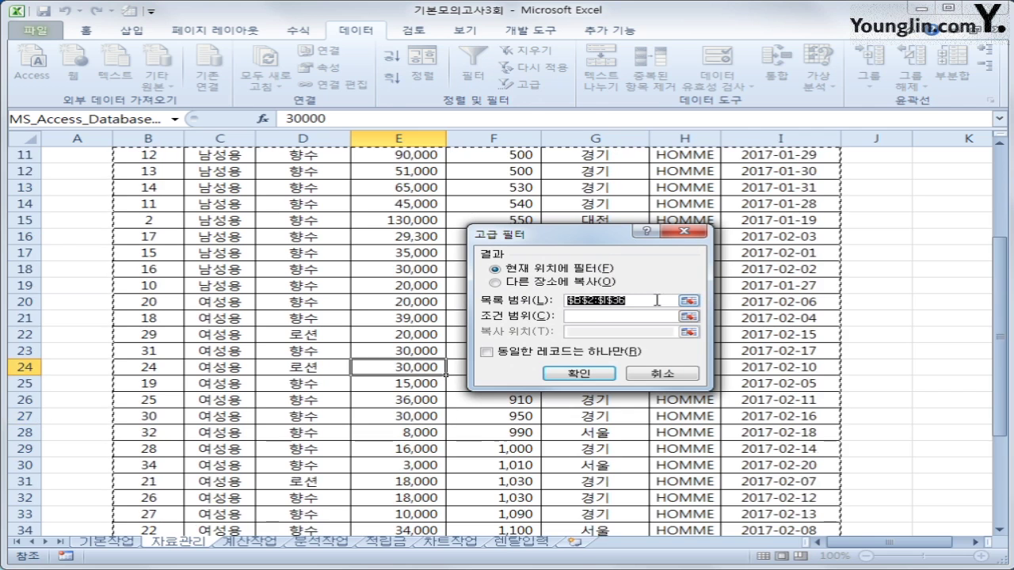
pyautogui.click(591, 316)
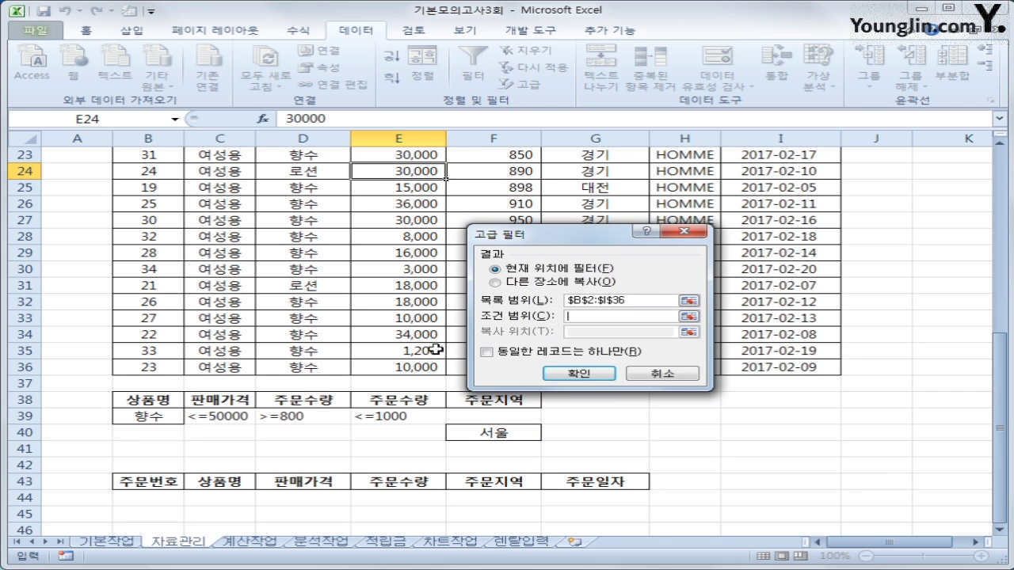
pyautogui.moveTo(149, 401); pyautogui.dragTo(485, 432)
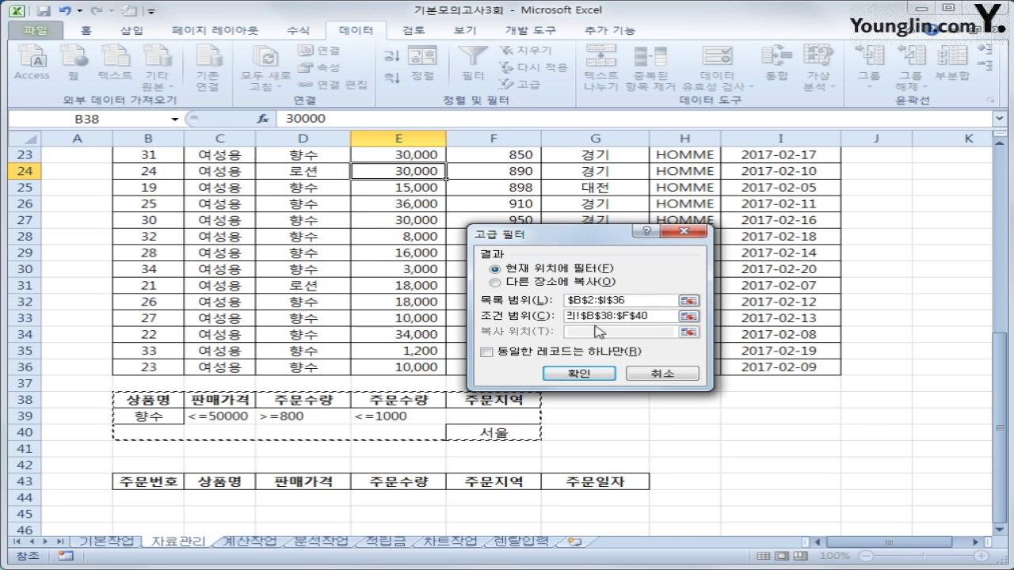
# Have the advanced filter copy its results to another location, the headers in B43:G43, and run it
pyautogui.click(568, 283)
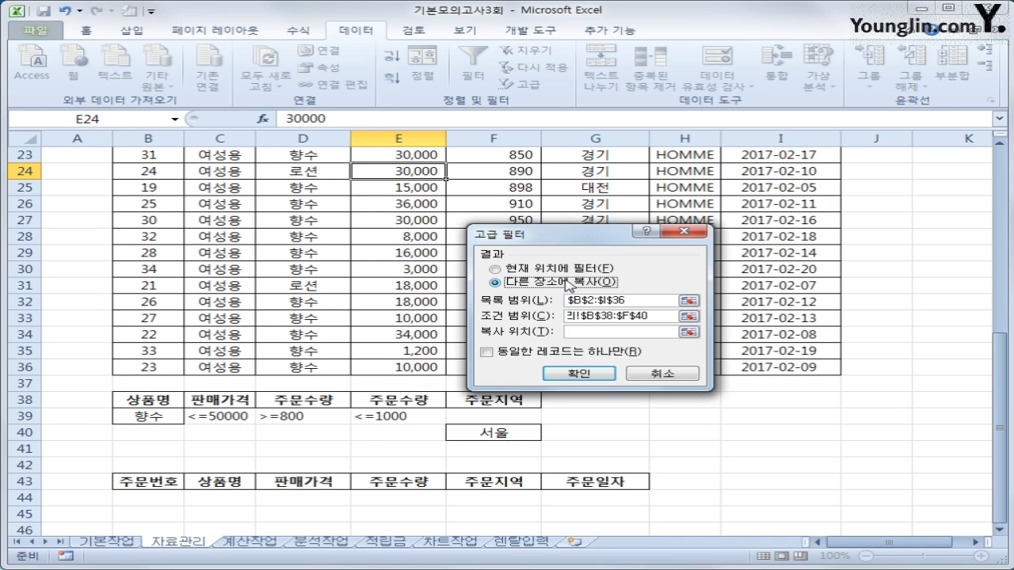
pyautogui.click(576, 331)
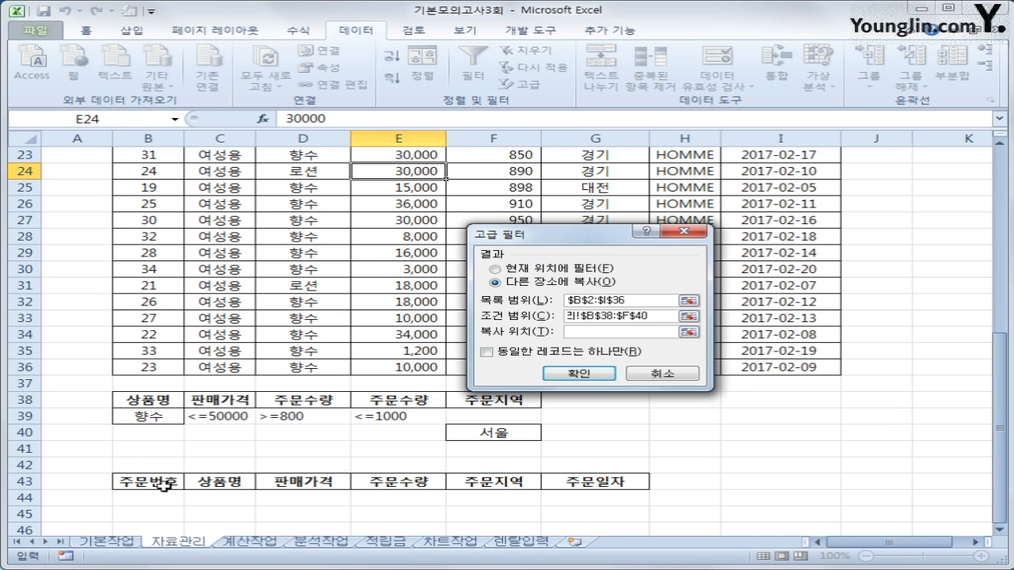
pyautogui.moveTo(158, 482); pyautogui.dragTo(565, 481)
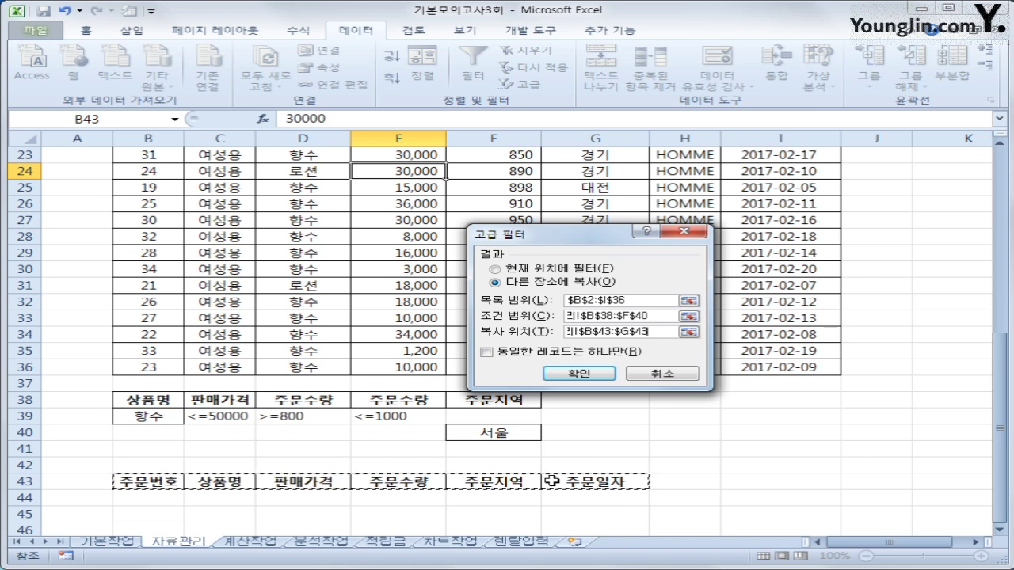
pyautogui.click(582, 373)
pyautogui.scroll(-6, 624, 432)
pyautogui.scroll(2, 613, 430)
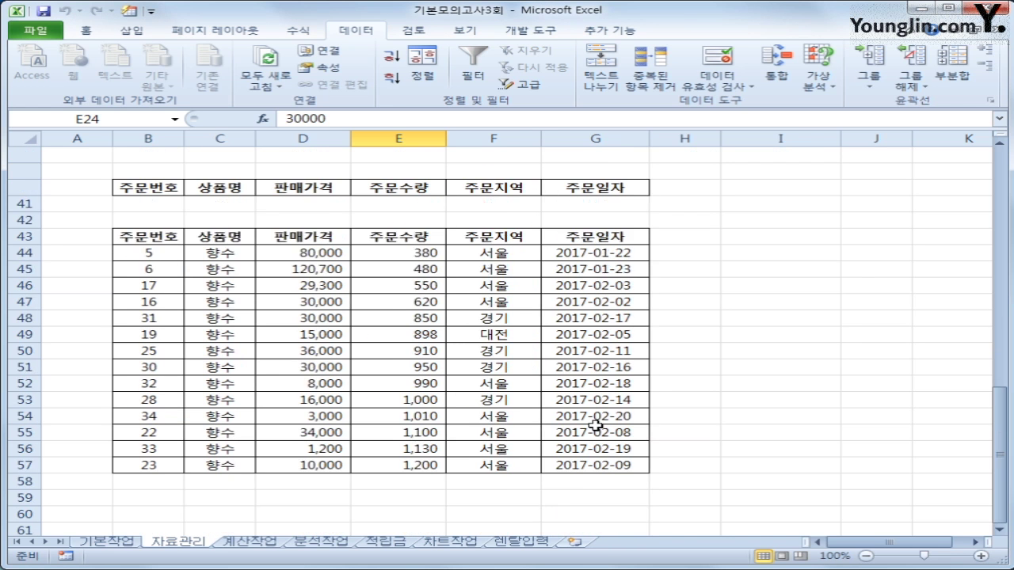
pyautogui.moveTo(141, 220); pyautogui.dragTo(395, 220)
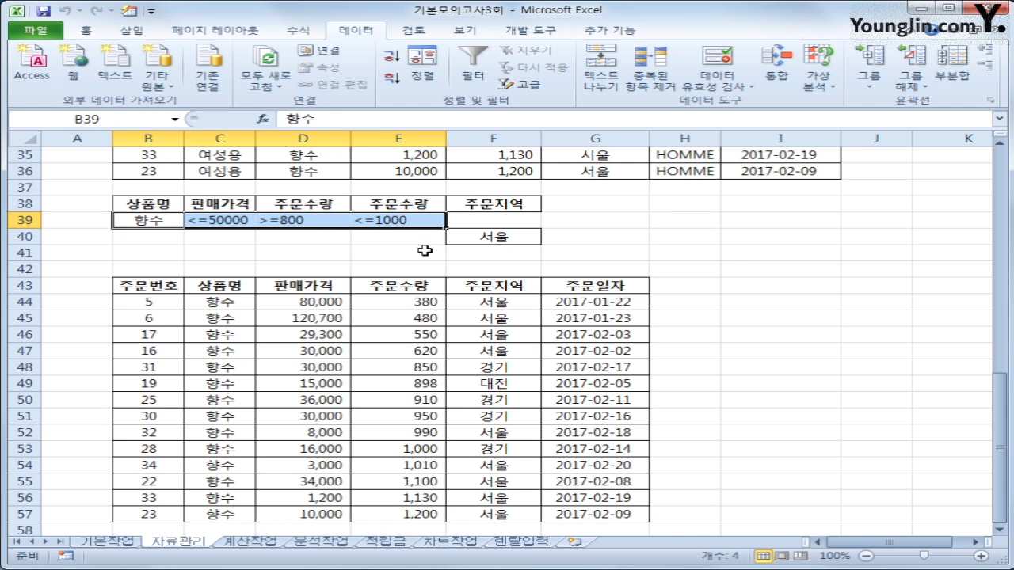
pyautogui.click(471, 232)
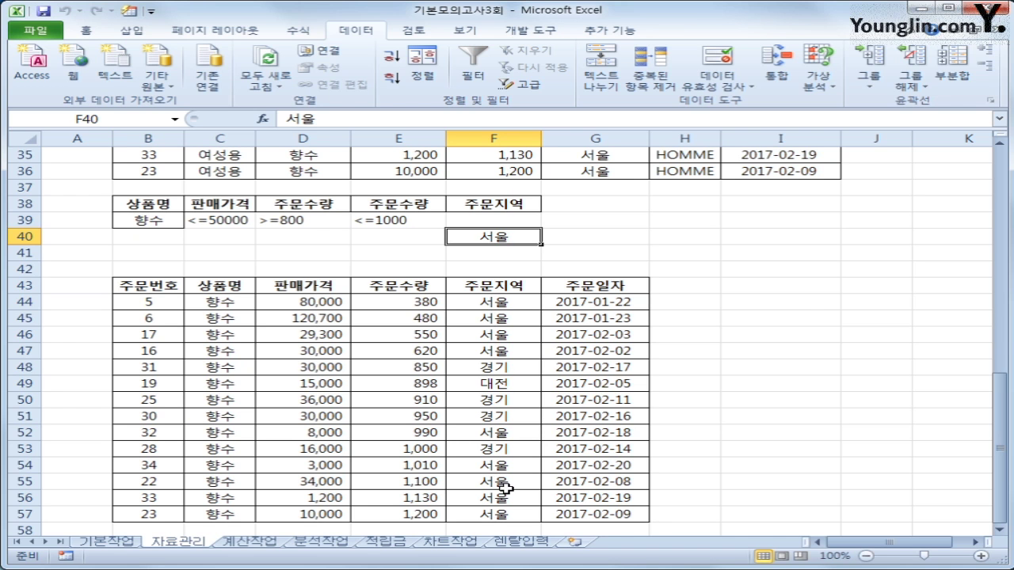
# Create a new formula-based conditional formatting rule for the order records in B3:I36
pyautogui.scroll(7, 475, 483)
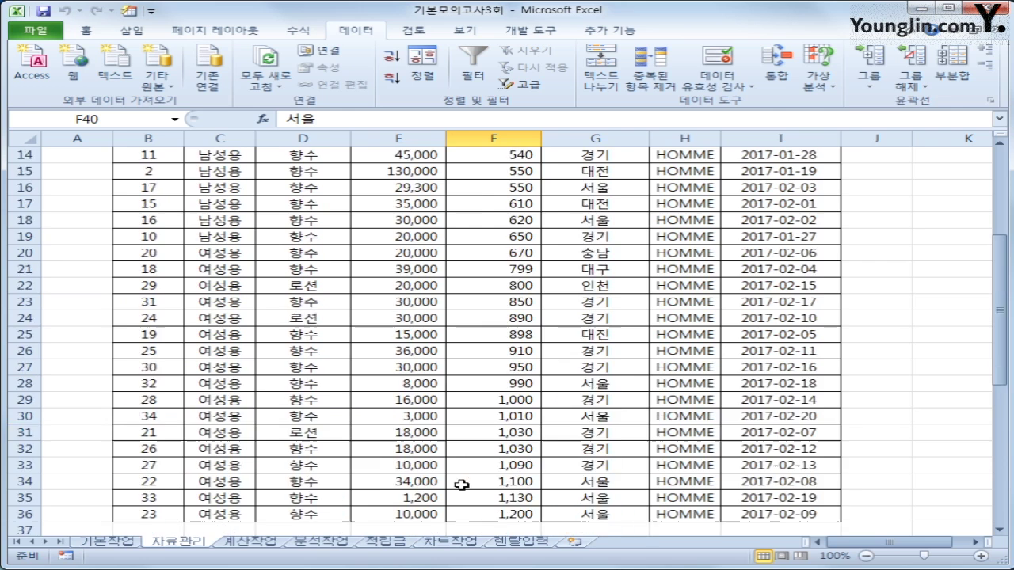
pyautogui.scroll(5, 460, 483)
pyautogui.click(149, 191)
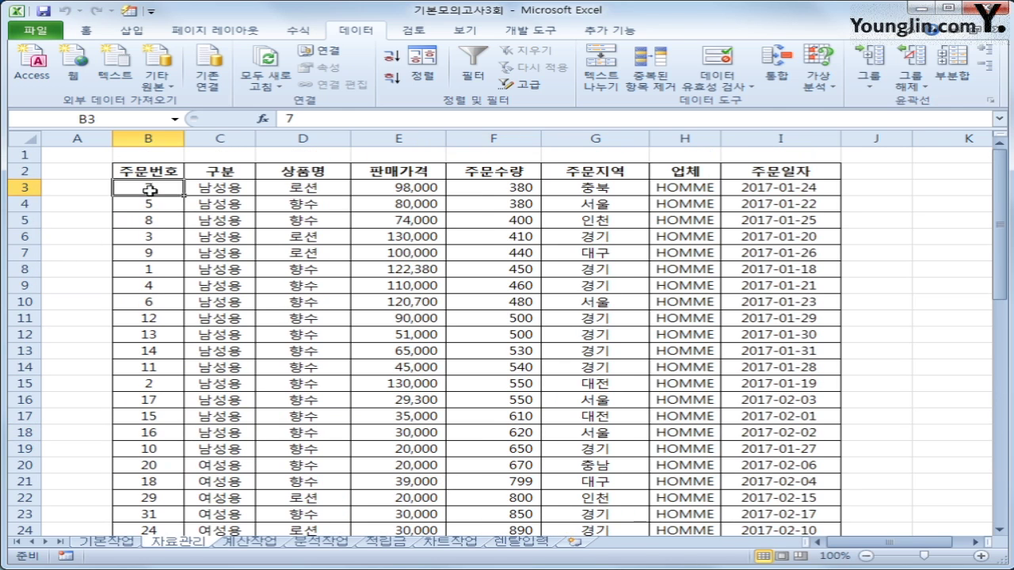
pyautogui.moveTo(150, 190); pyautogui.dragTo(766, 483)
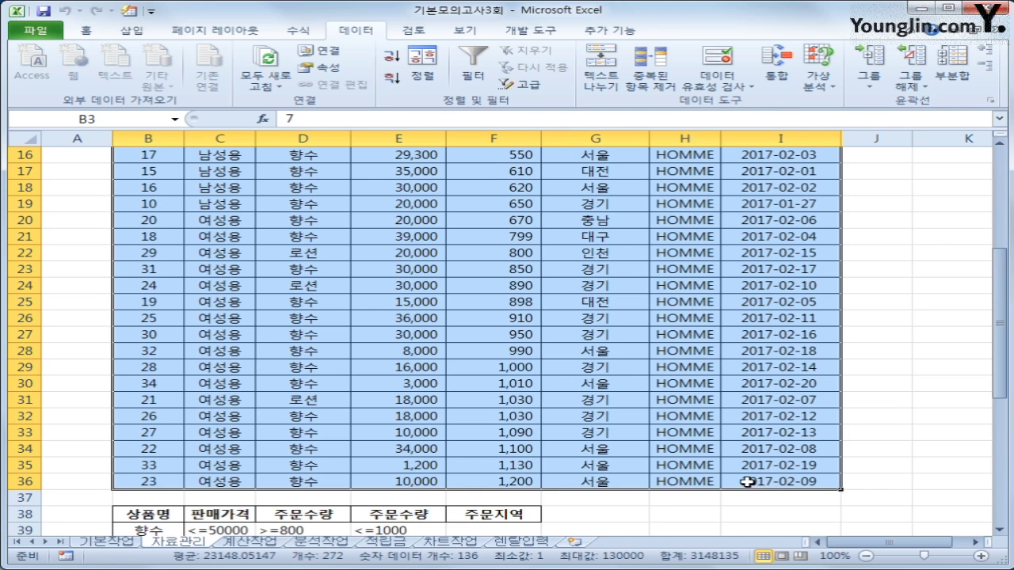
pyautogui.scroll(5, 721, 404)
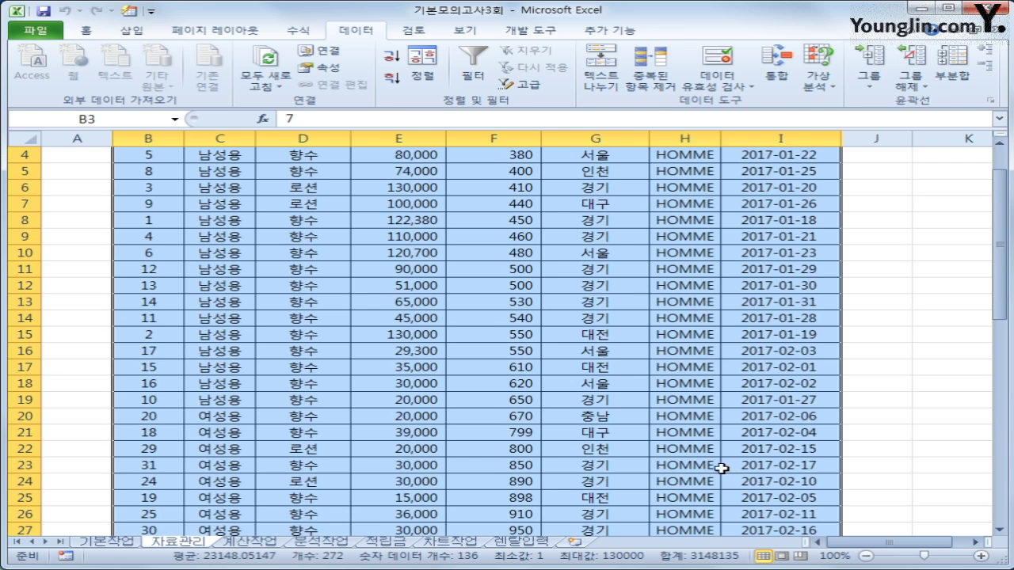
pyautogui.click(83, 32)
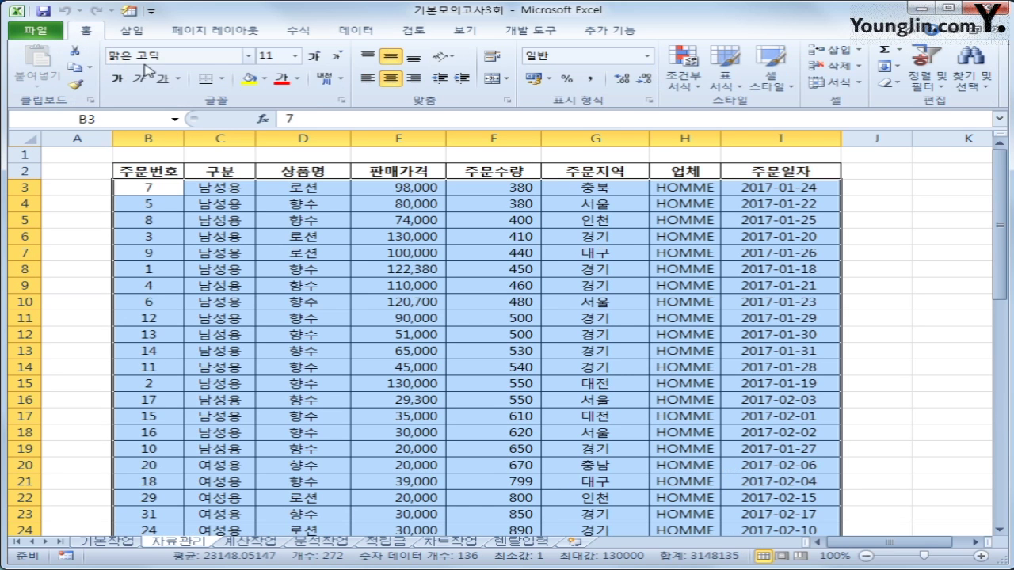
pyautogui.click(699, 89)
pyautogui.click(712, 273)
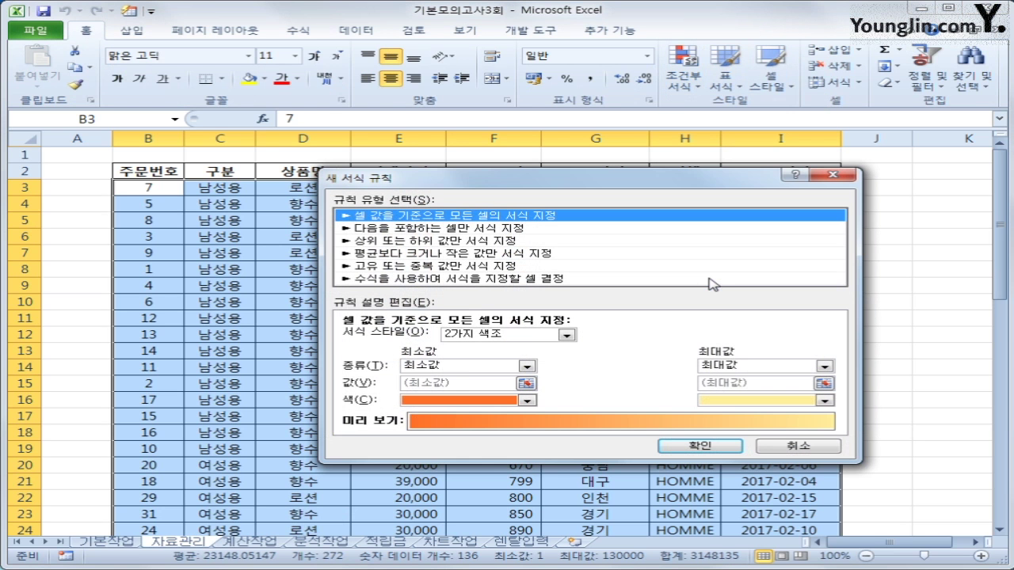
pyautogui.click(623, 281)
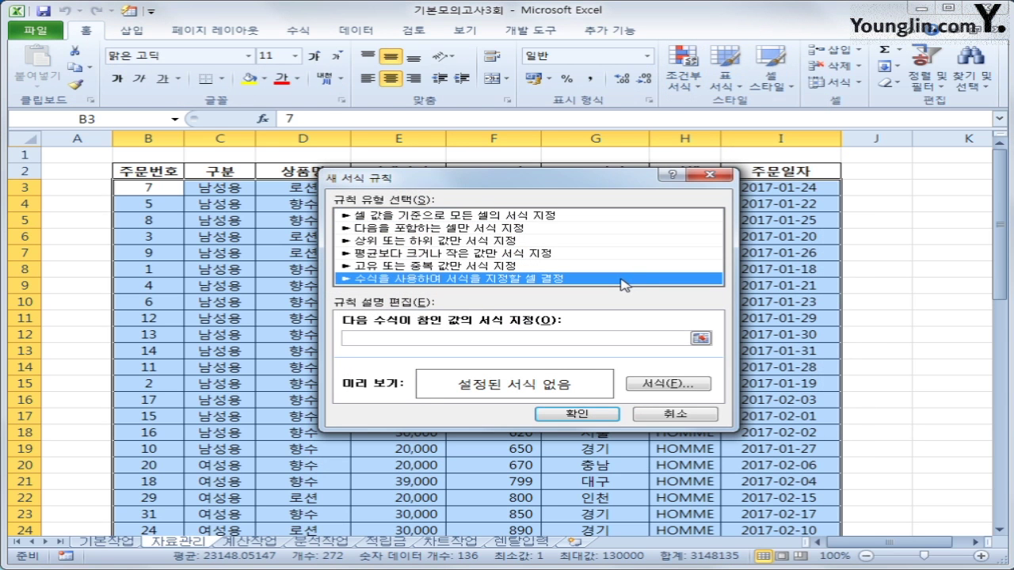
# Enter the rule formula =and($G3="서울",month($I3)=1) to match 서울 orders placed in January
pyautogui.click(514, 339)
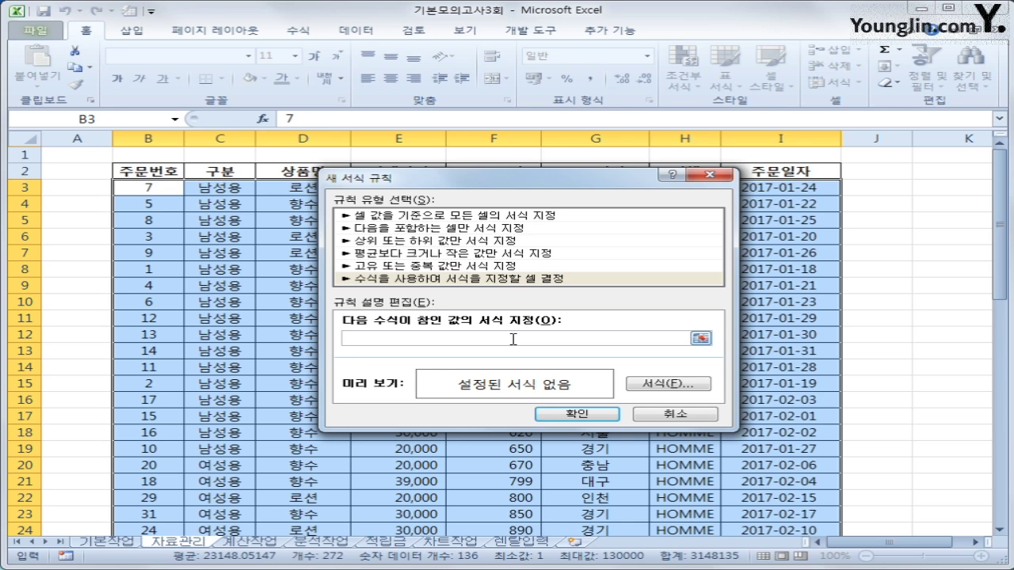
pyautogui.write('ㅋ')
pyautogui.moveTo(606, 176); pyautogui.dragTo(652, 252)
pyautogui.click(611, 188)
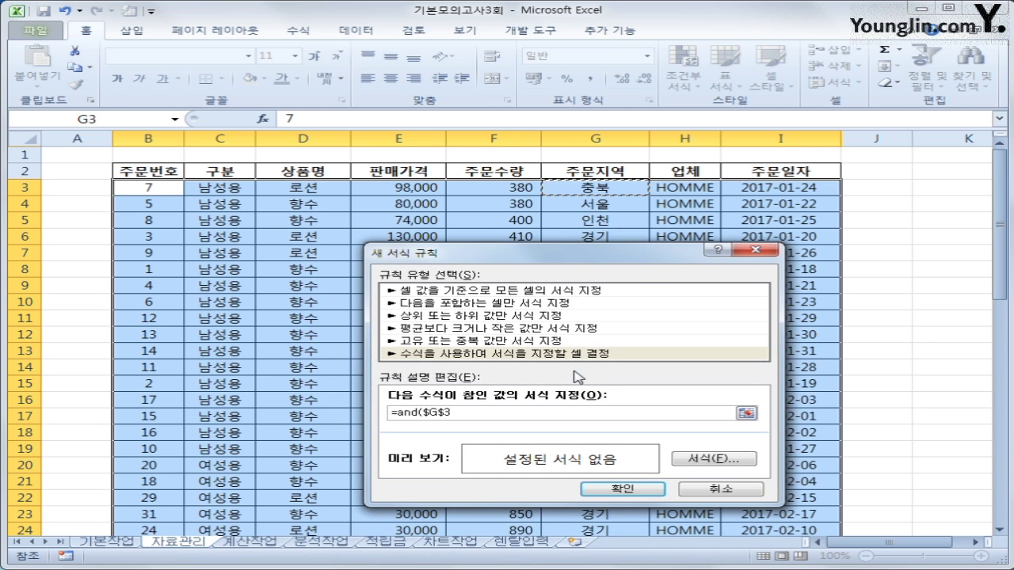
pyautogui.press('F4')
pyautogui.press('F4')
pyautogui.write('="서울",month(')
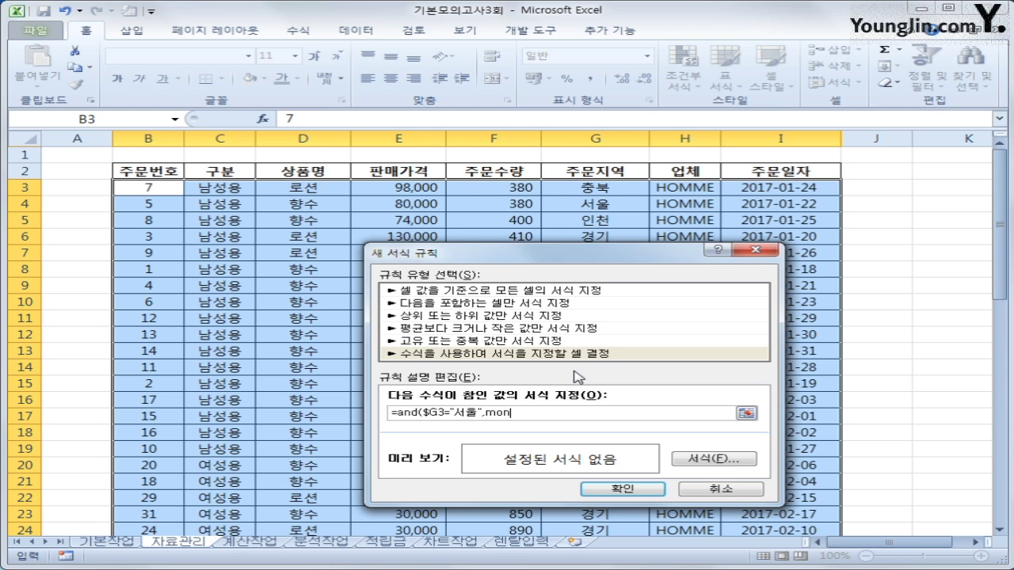
pyautogui.click(785, 188)
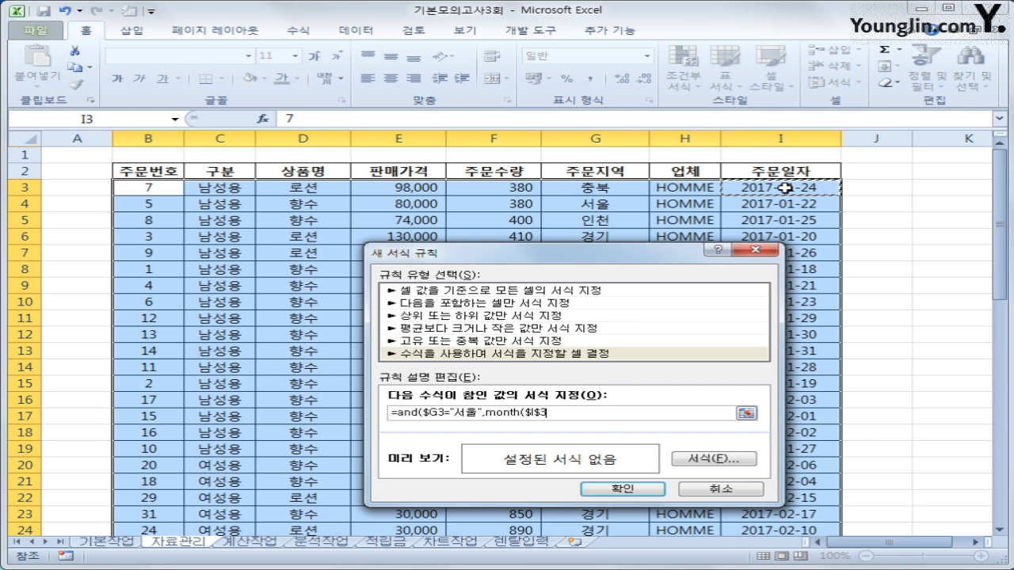
pyautogui.press('F4')
pyautogui.press('F4')
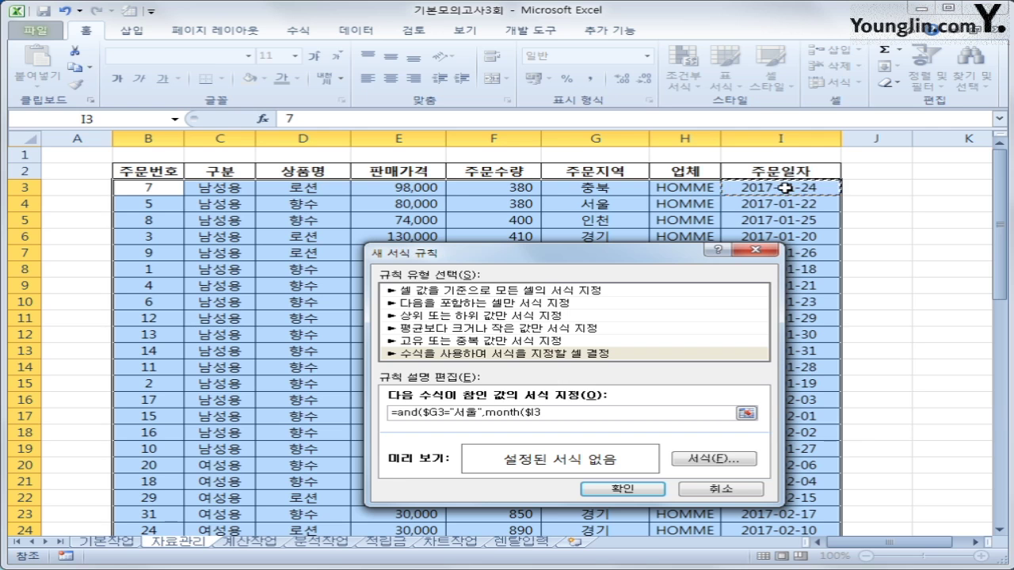
pyautogui.write(')=1')
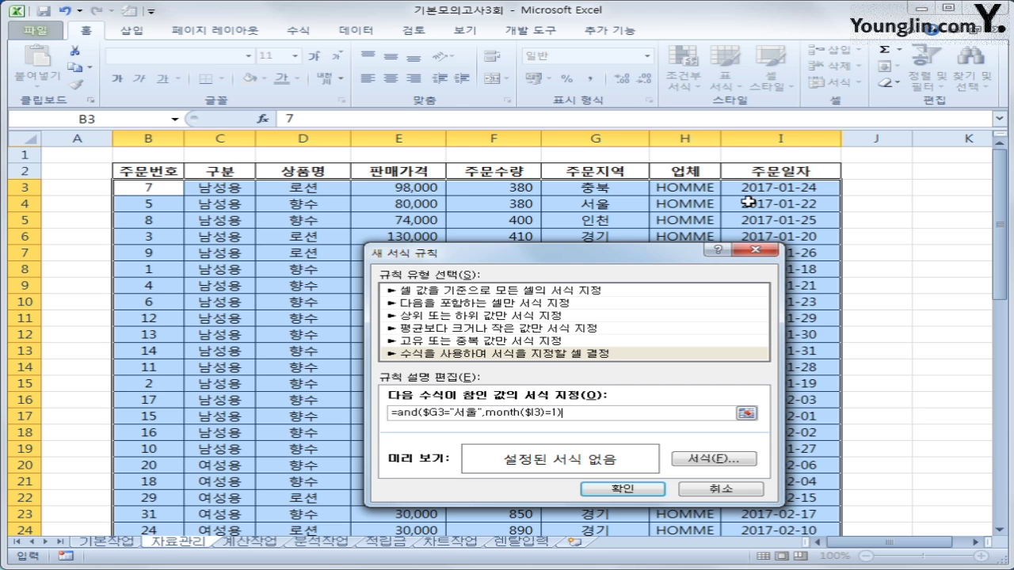
# Set the rule's font format to bold (굵게) with the standard blue colour
pyautogui.click(736, 461)
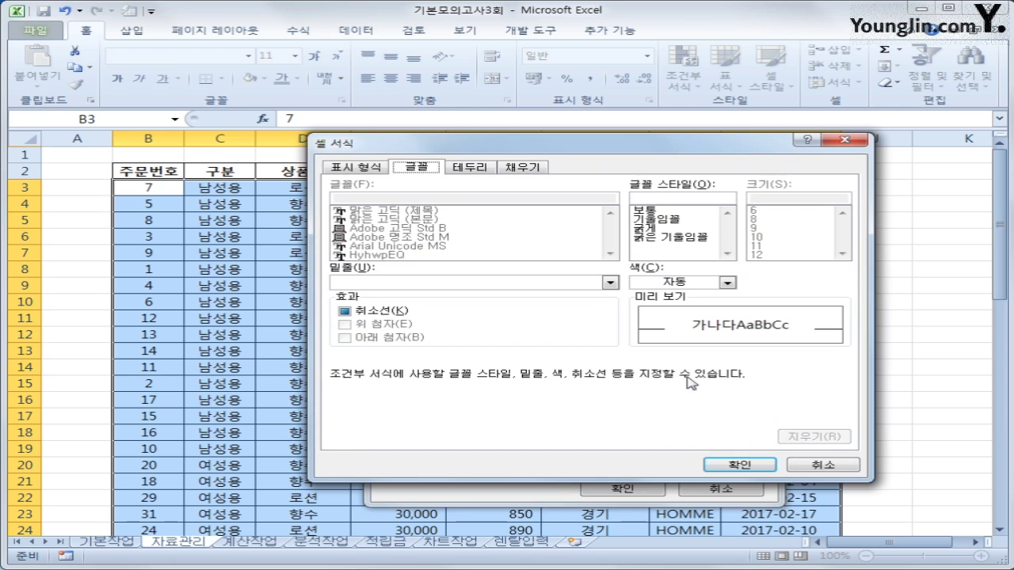
pyautogui.click(667, 230)
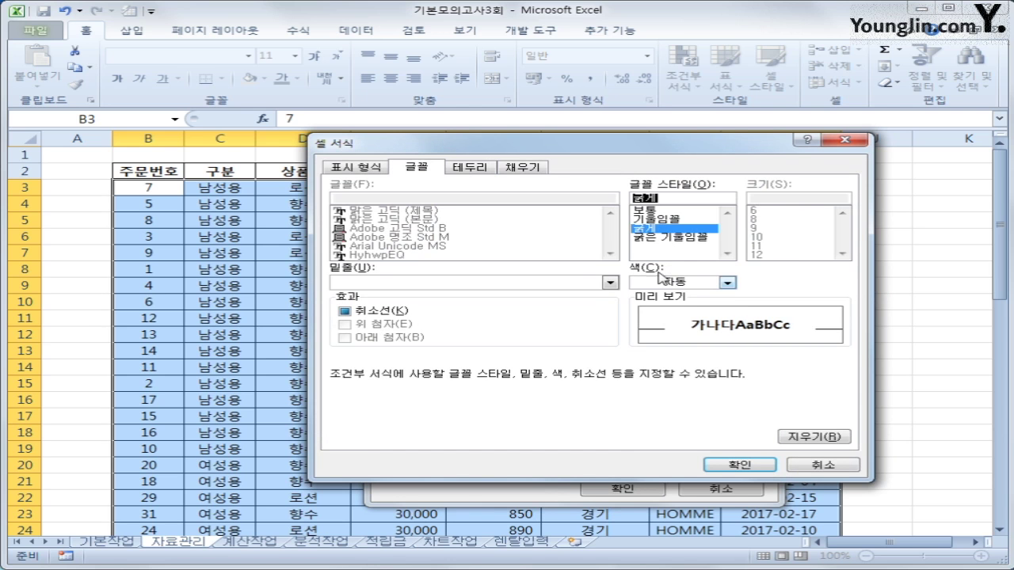
pyautogui.click(727, 282)
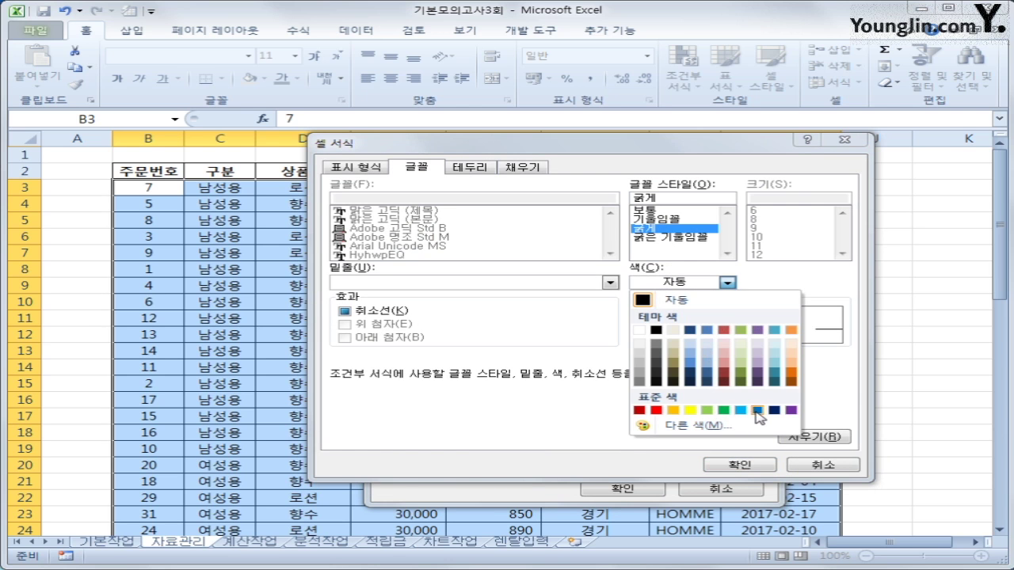
pyautogui.click(758, 411)
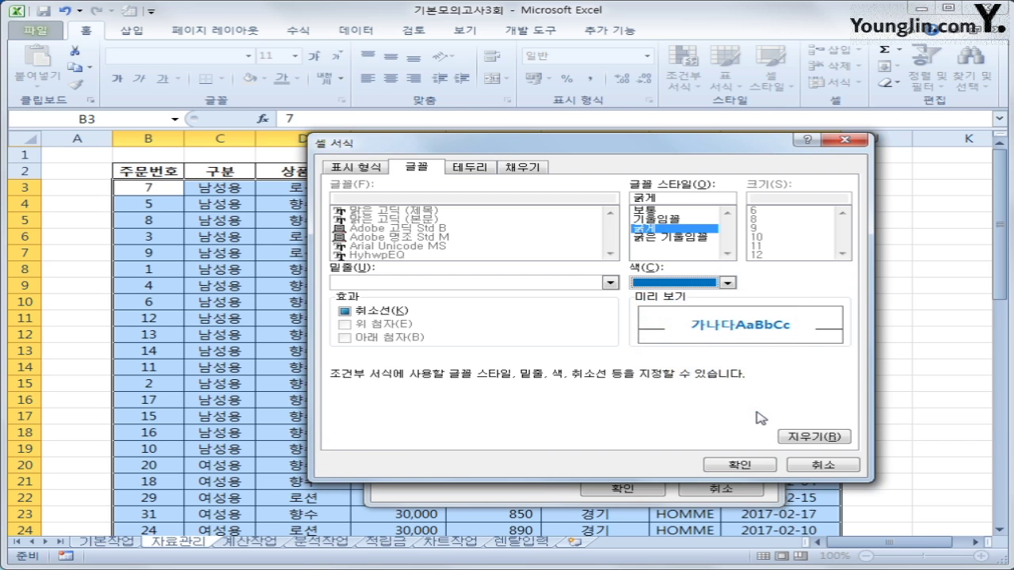